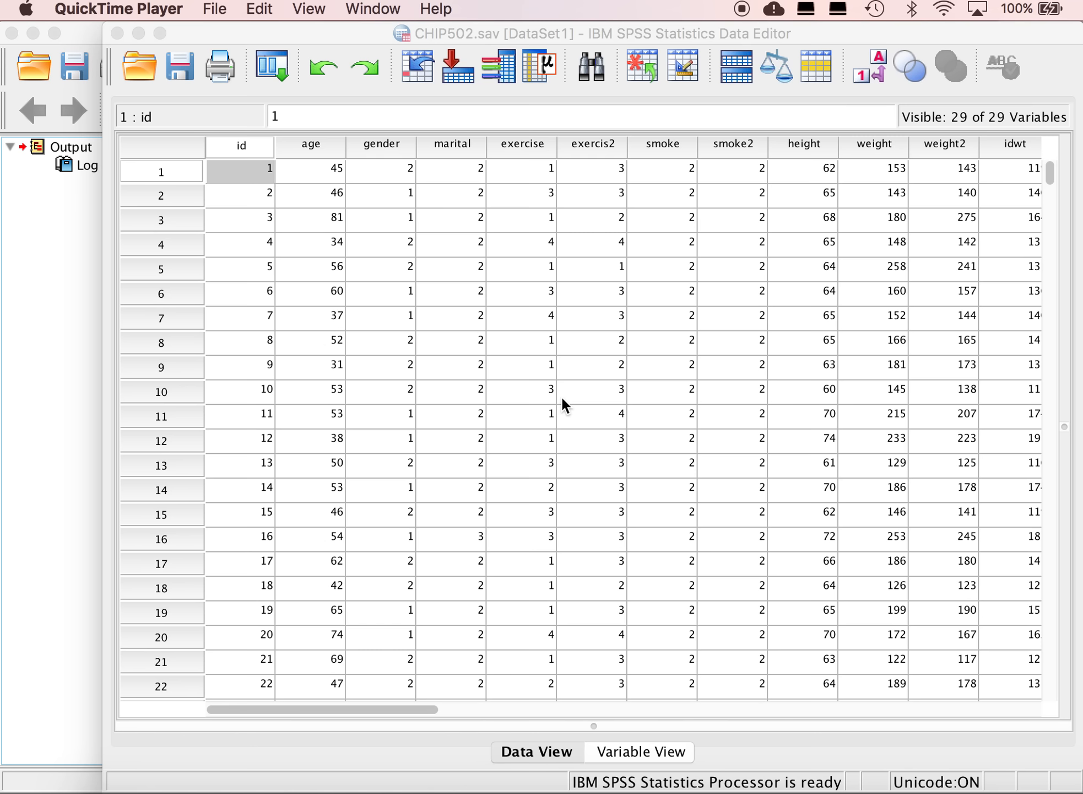
# Step: Start a Compute Variable transformation on the CHIP502 dataset with BMIb as the target variable
pyautogui.click(72, 324)
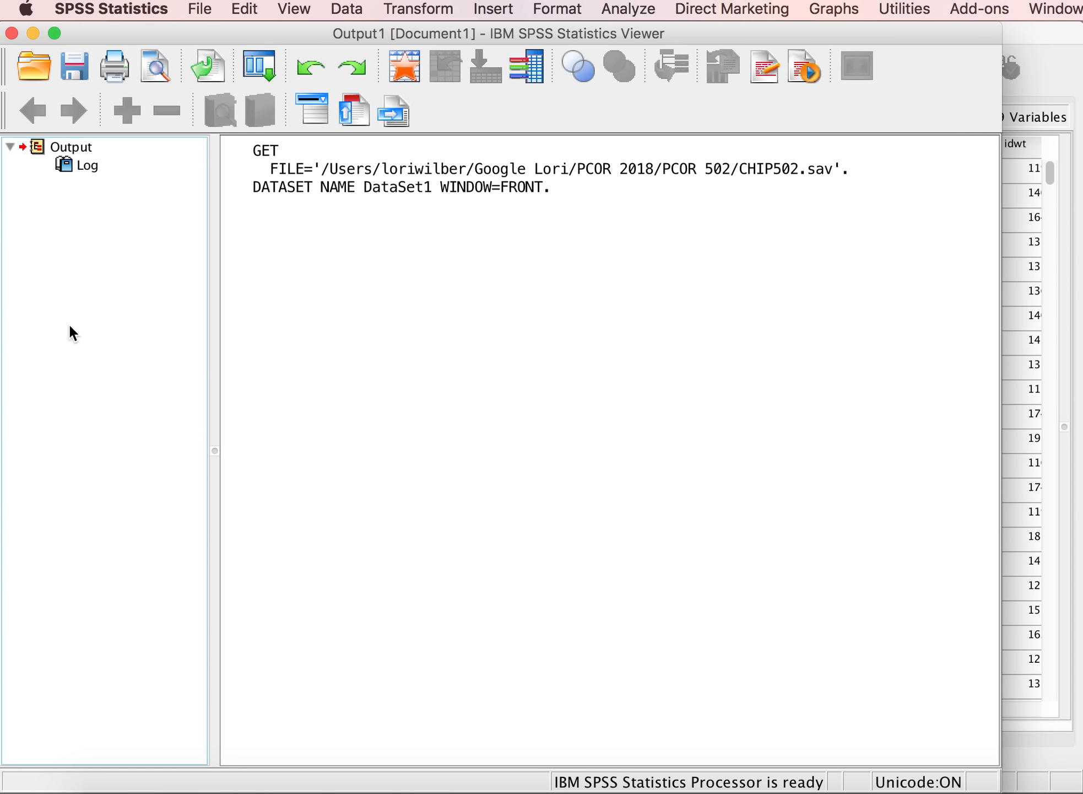
pyautogui.click(1057, 63)
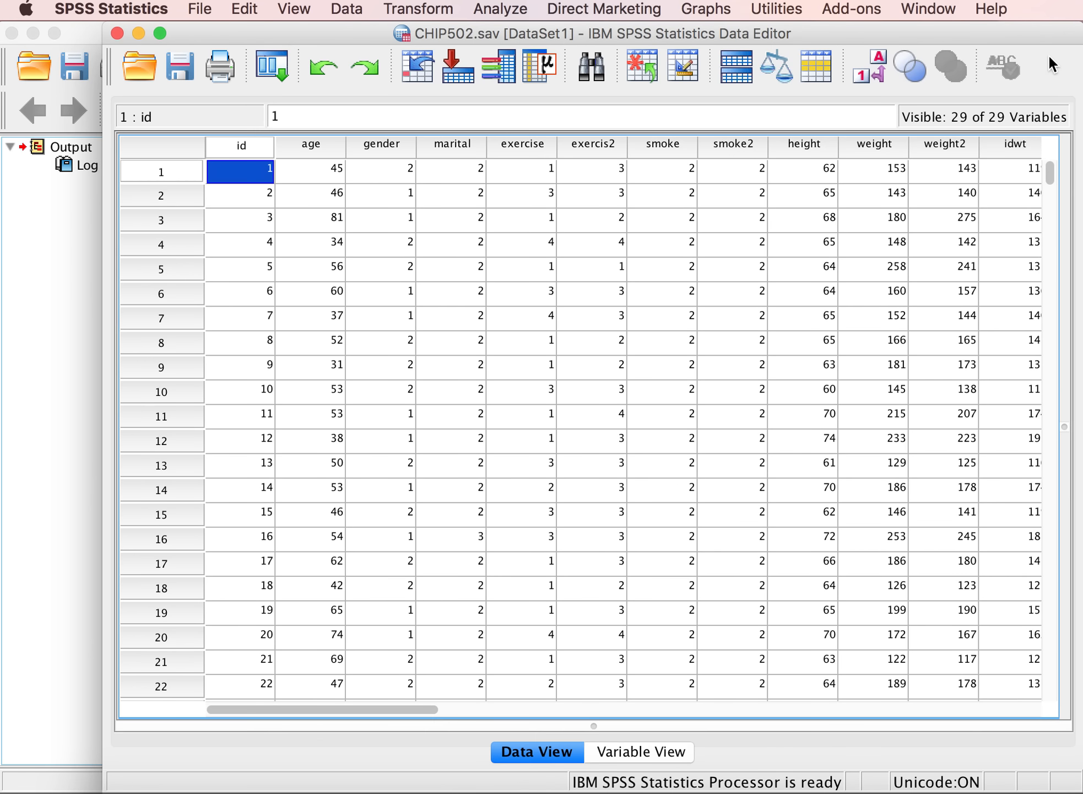
pyautogui.click(419, 9)
pyautogui.click(437, 35)
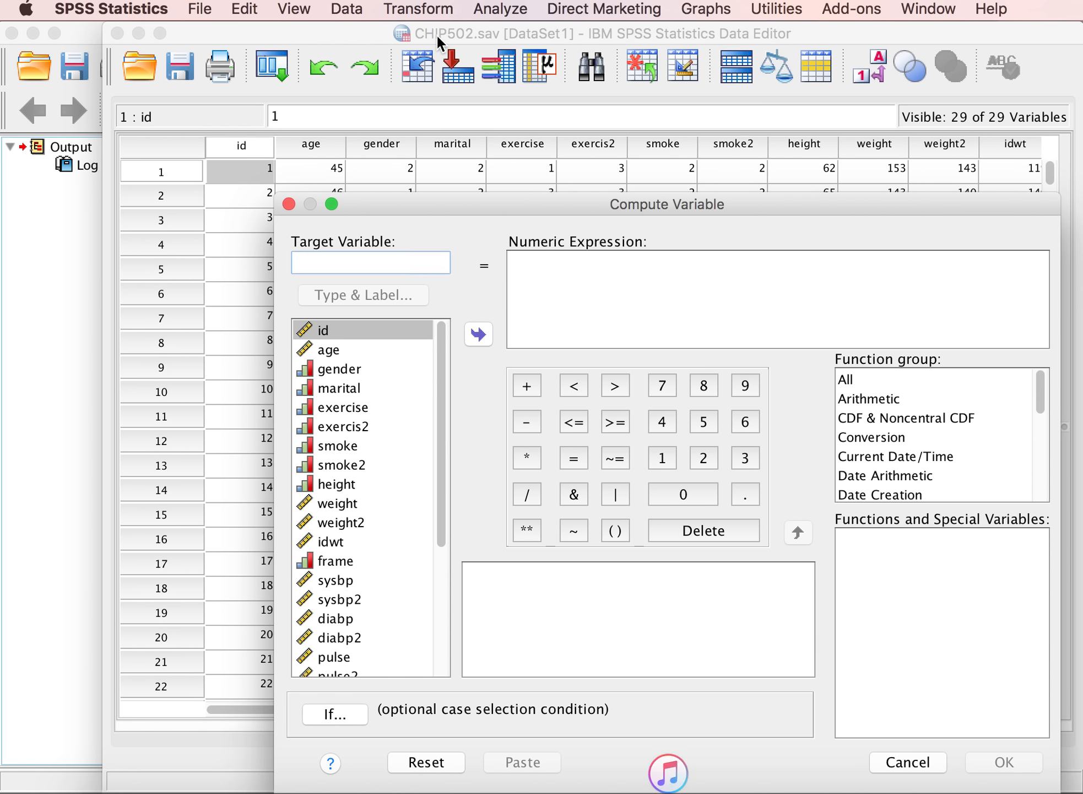
pyautogui.write('BMI')
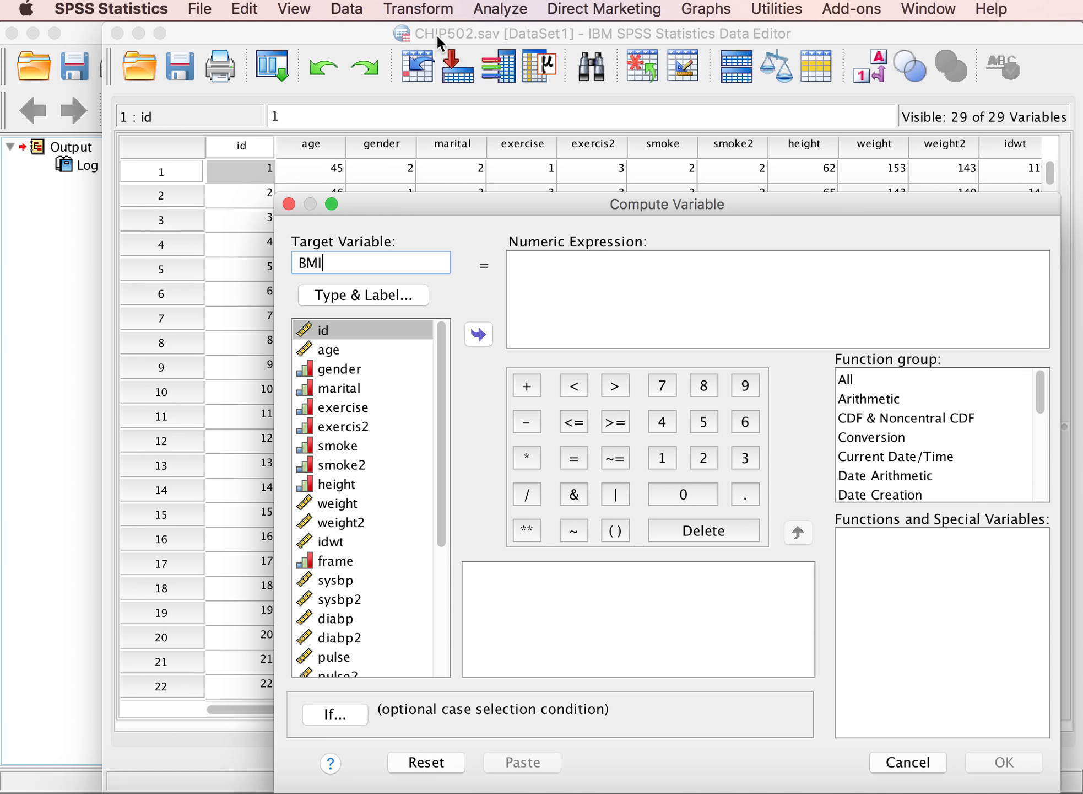
pyautogui.write('b')
# Step: Begin the numeric expression for BMIb with weight * 703
pyautogui.click(338, 503)
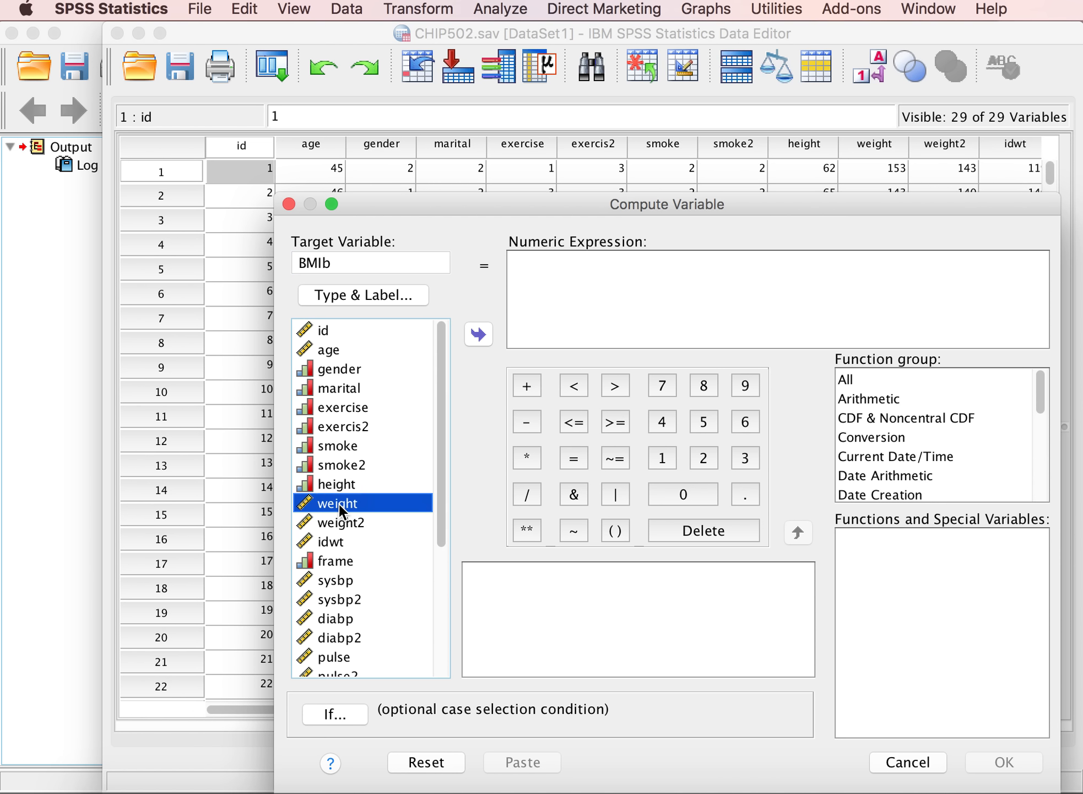
pyautogui.click(475, 333)
pyautogui.click(527, 456)
pyautogui.click(663, 384)
pyautogui.click(688, 488)
pyautogui.click(750, 457)
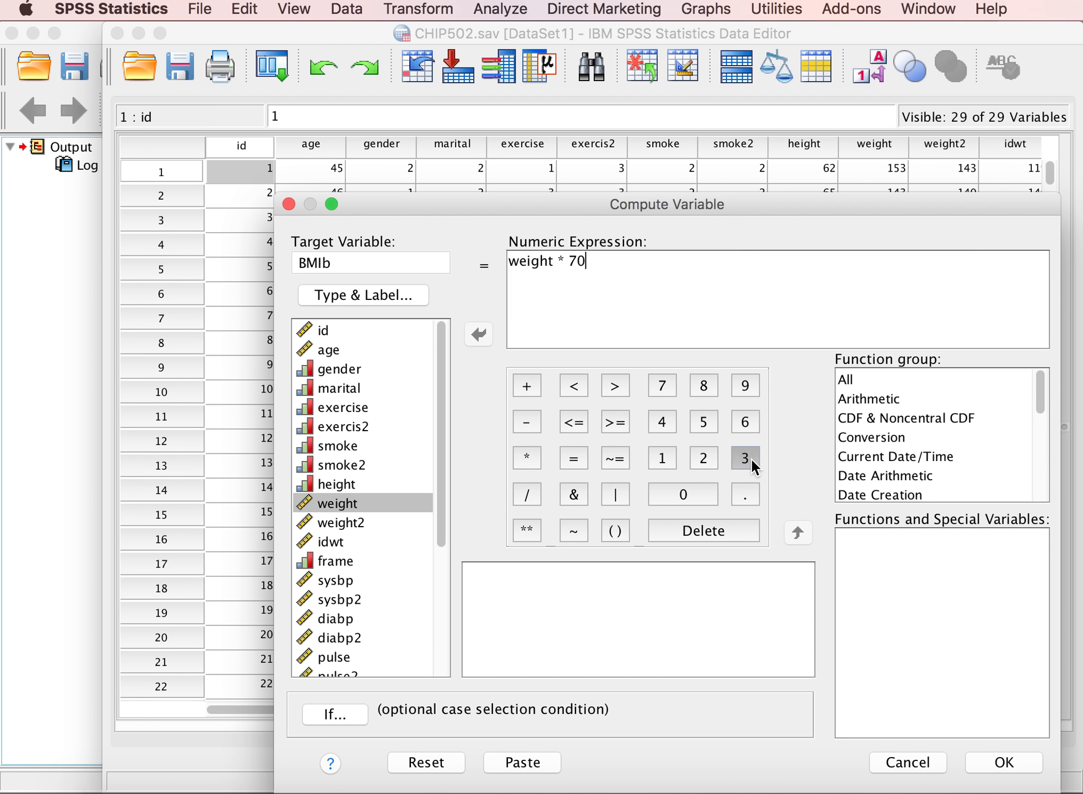
# Step: Divide the numeric expression by (height ** 2) and run the computation
pyautogui.click(527, 494)
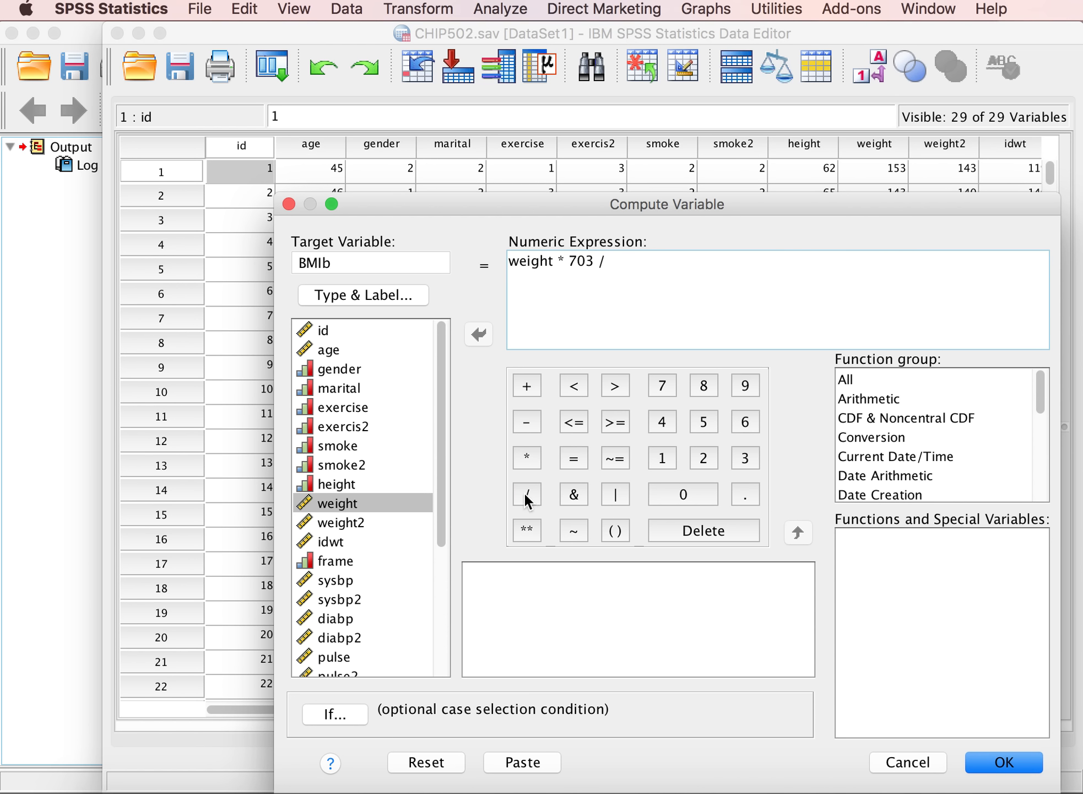
pyautogui.write('(')
pyautogui.click(337, 480)
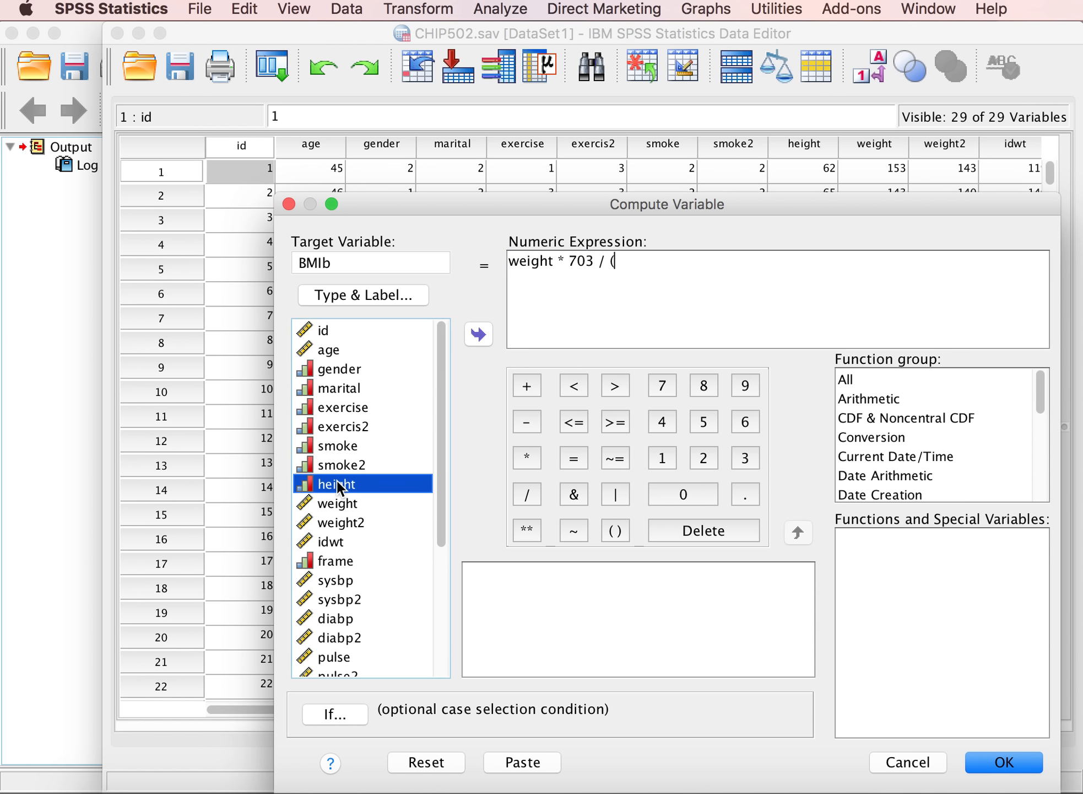
pyautogui.click(478, 334)
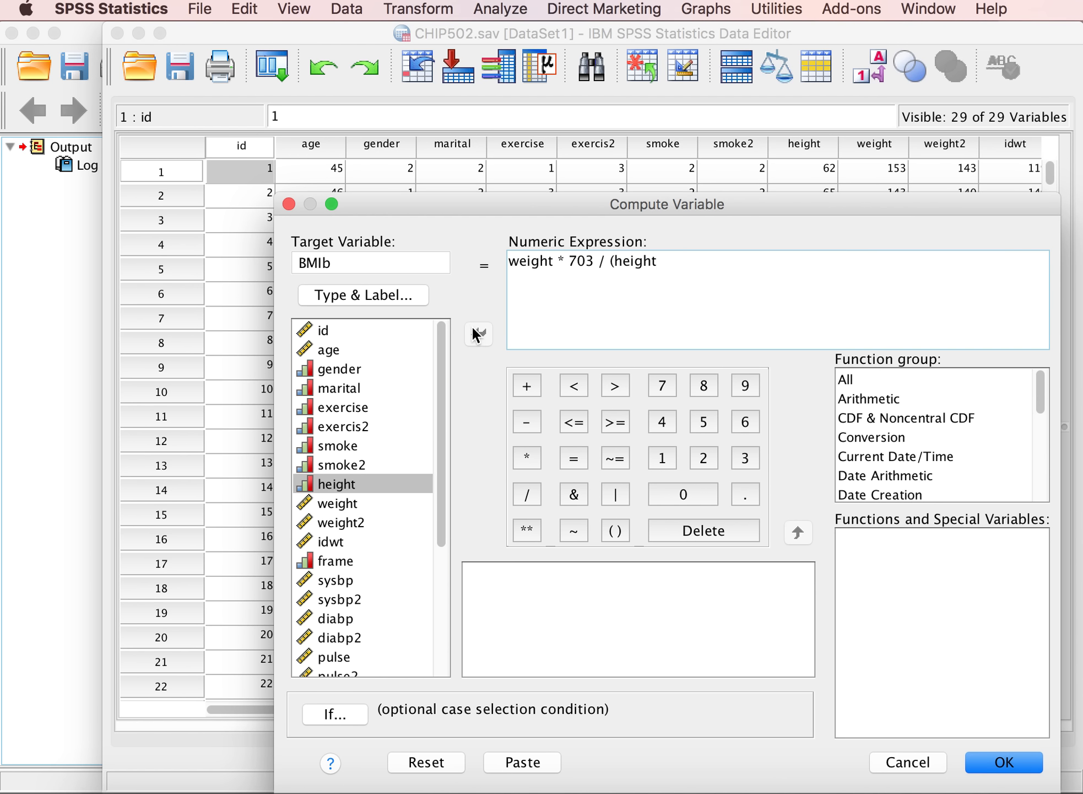
pyautogui.click(526, 530)
pyautogui.click(705, 455)
pyautogui.write(')')
pyautogui.click(1003, 762)
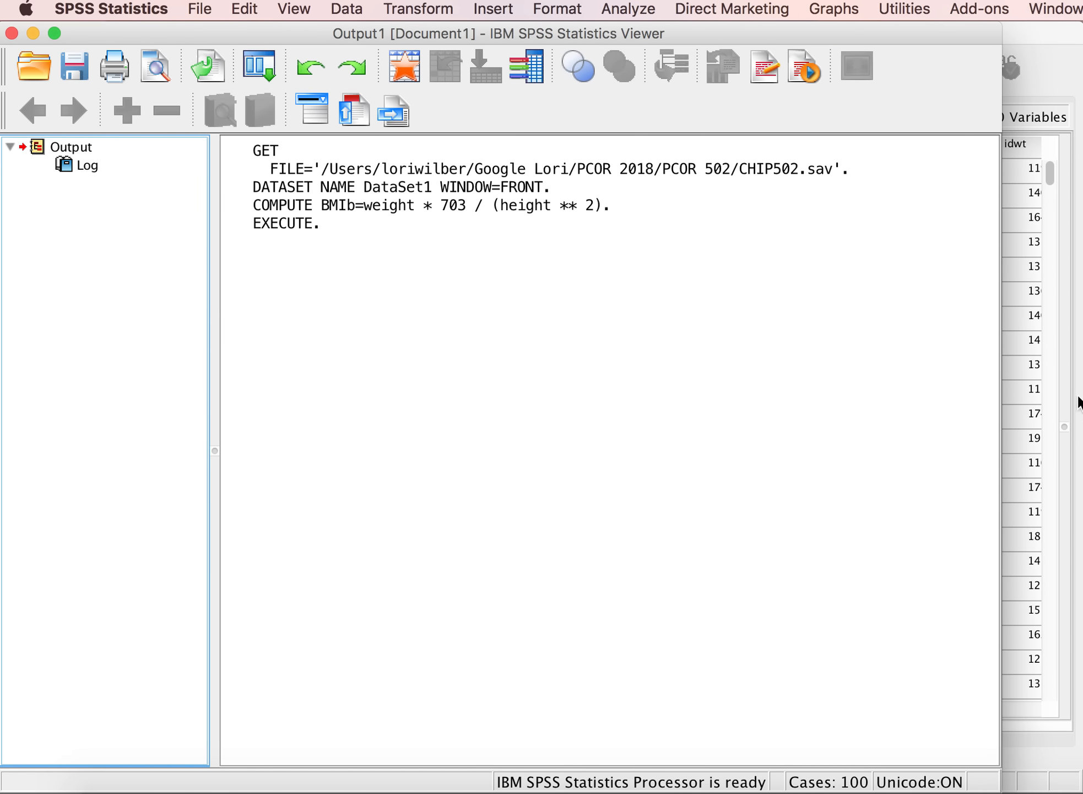
# Step: Check the BMIb column in the data, and set BMIb as the input for Recode into Different Variables
pyautogui.click(1048, 30)
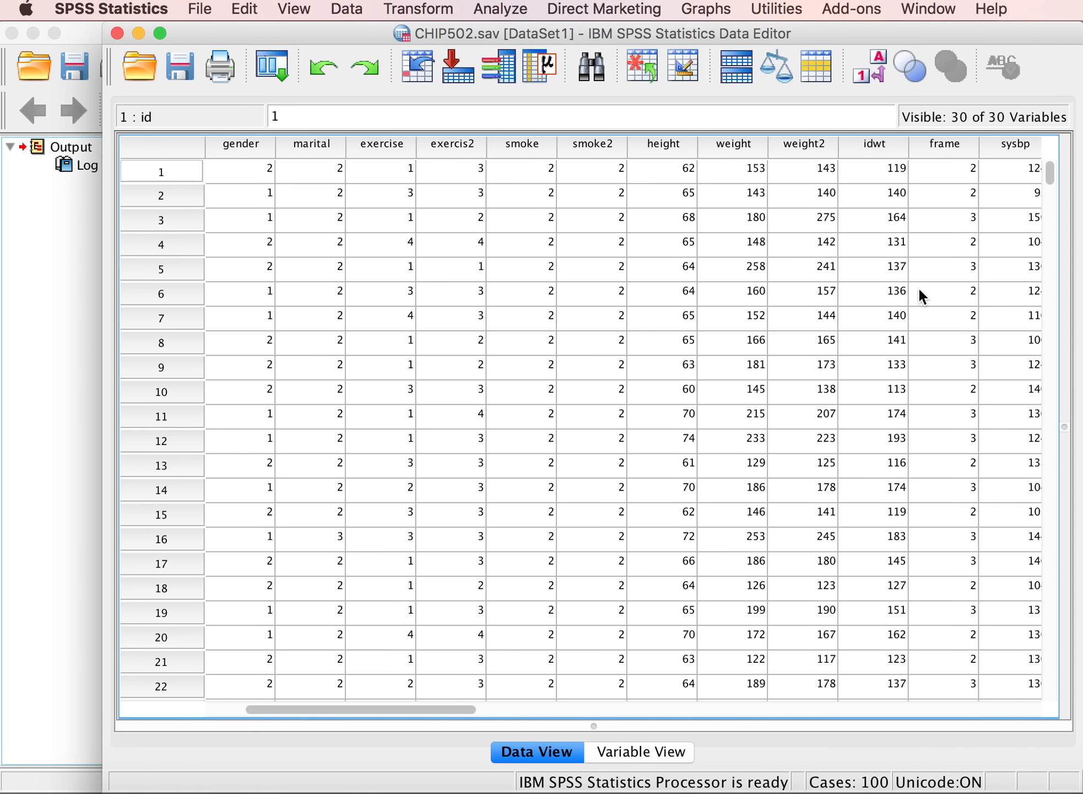
pyautogui.hscroll(15, 919, 291)
pyautogui.scroll(-1, 918, 286)
pyautogui.hscroll(6, 918, 286)
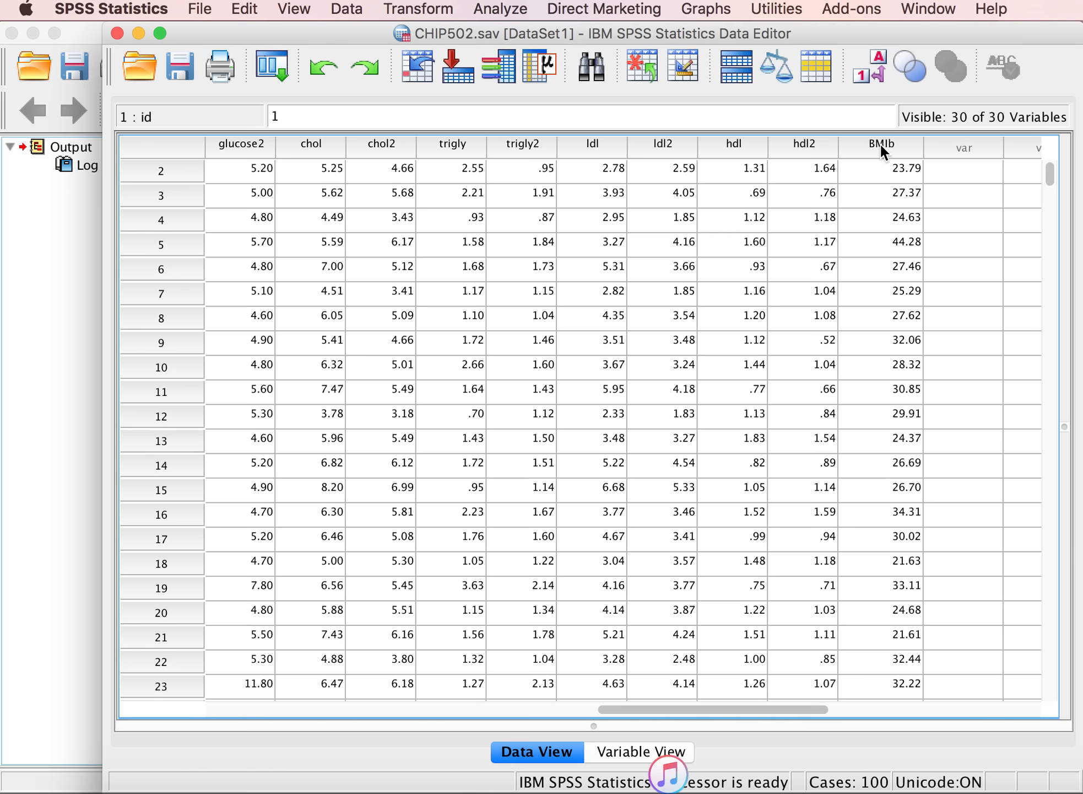
pyautogui.click(414, 10)
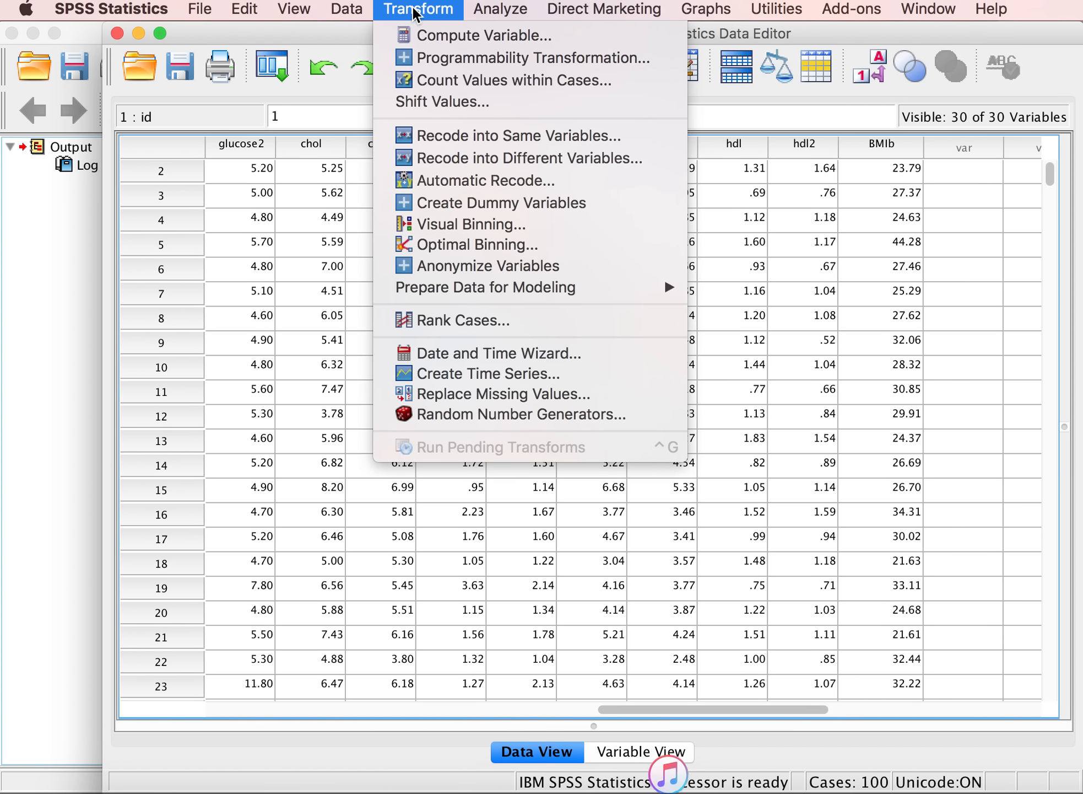
pyautogui.click(461, 159)
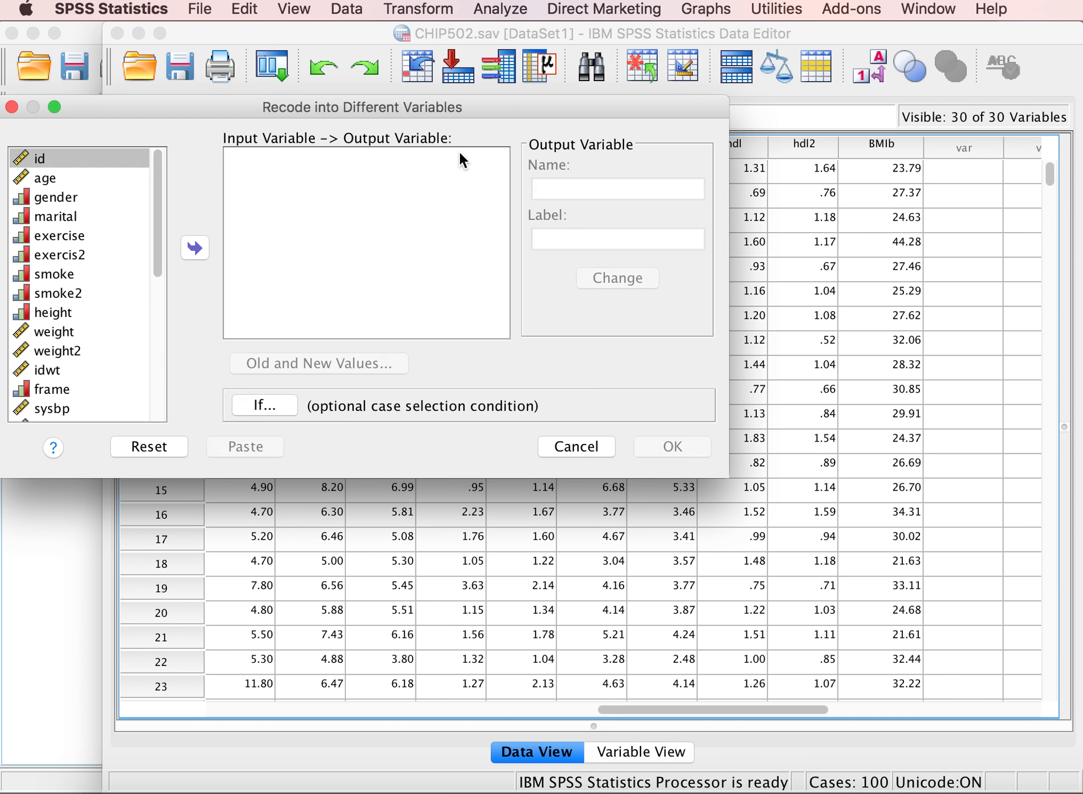
pyautogui.moveTo(154, 215); pyautogui.dragTo(158, 387)
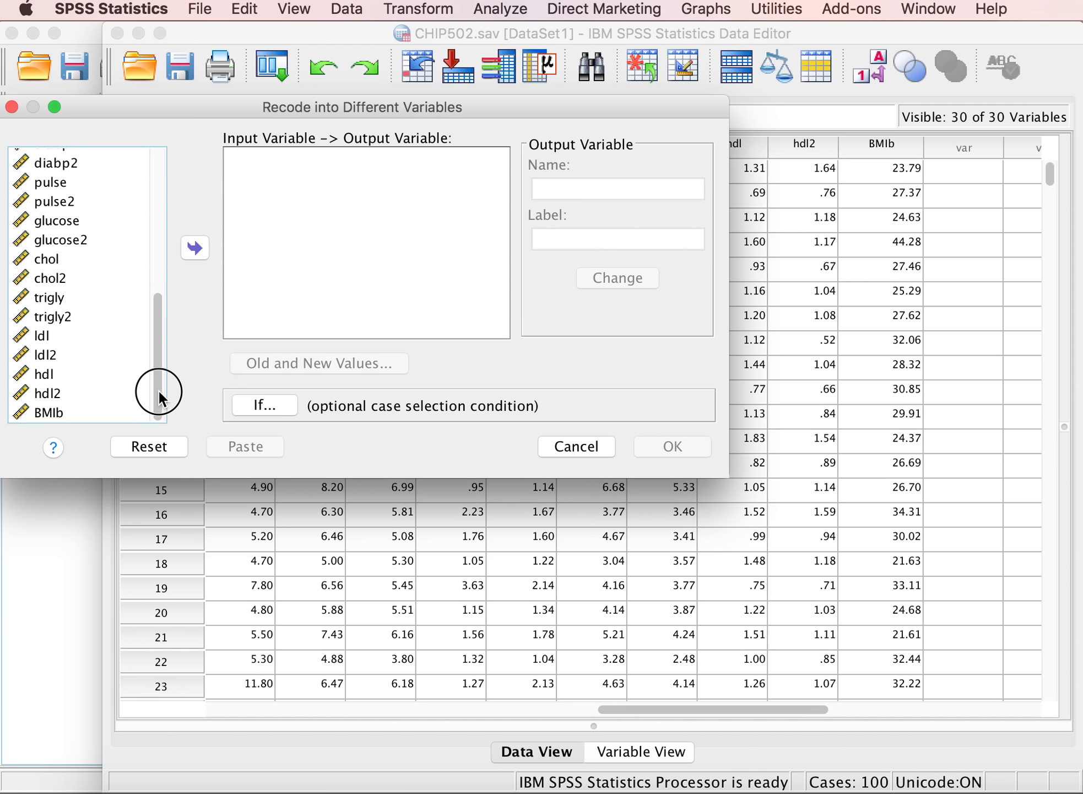
pyautogui.click(55, 416)
pyautogui.click(196, 248)
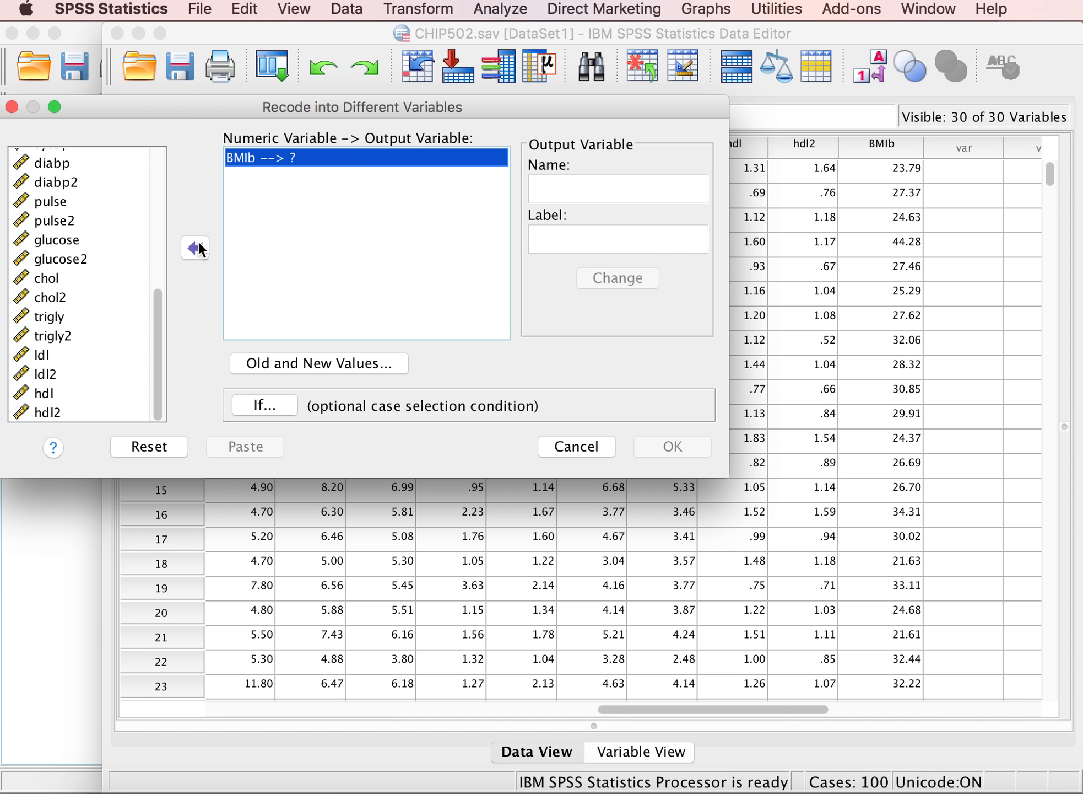
# Step: Name the output variable BMIbcat, label it "BMI Categories - Baseline" and apply it to the BMIb recode
pyautogui.click(572, 187)
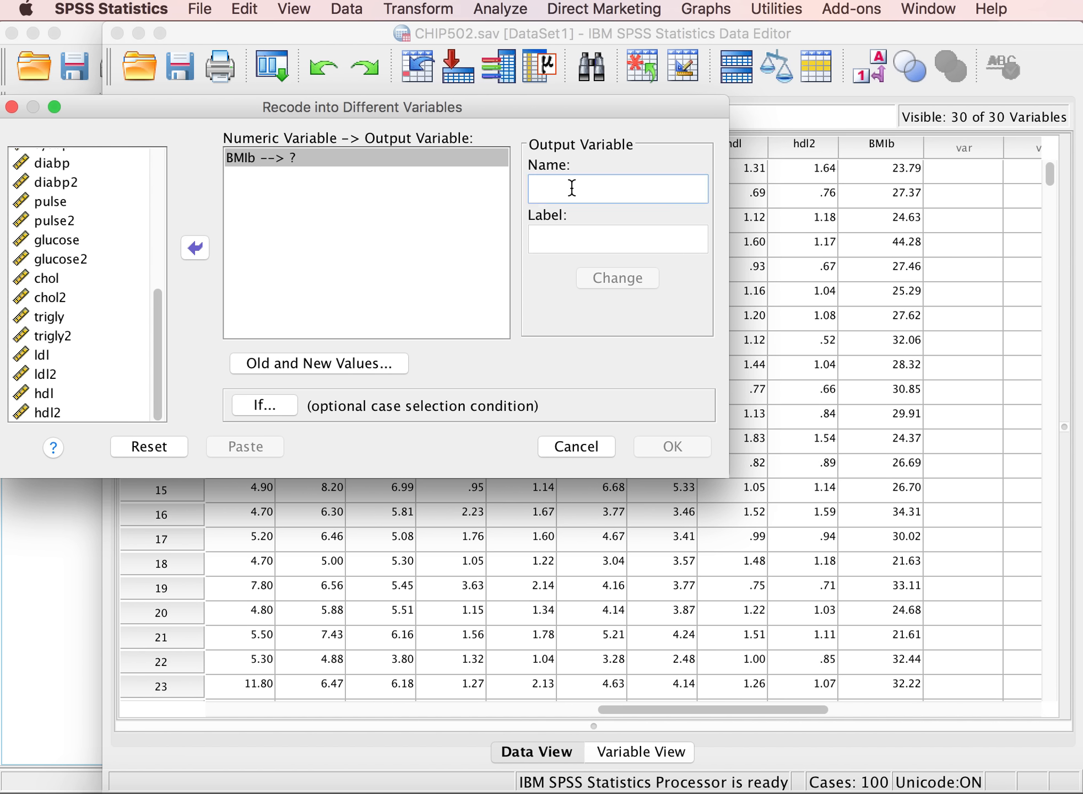
pyautogui.write('BMIb')
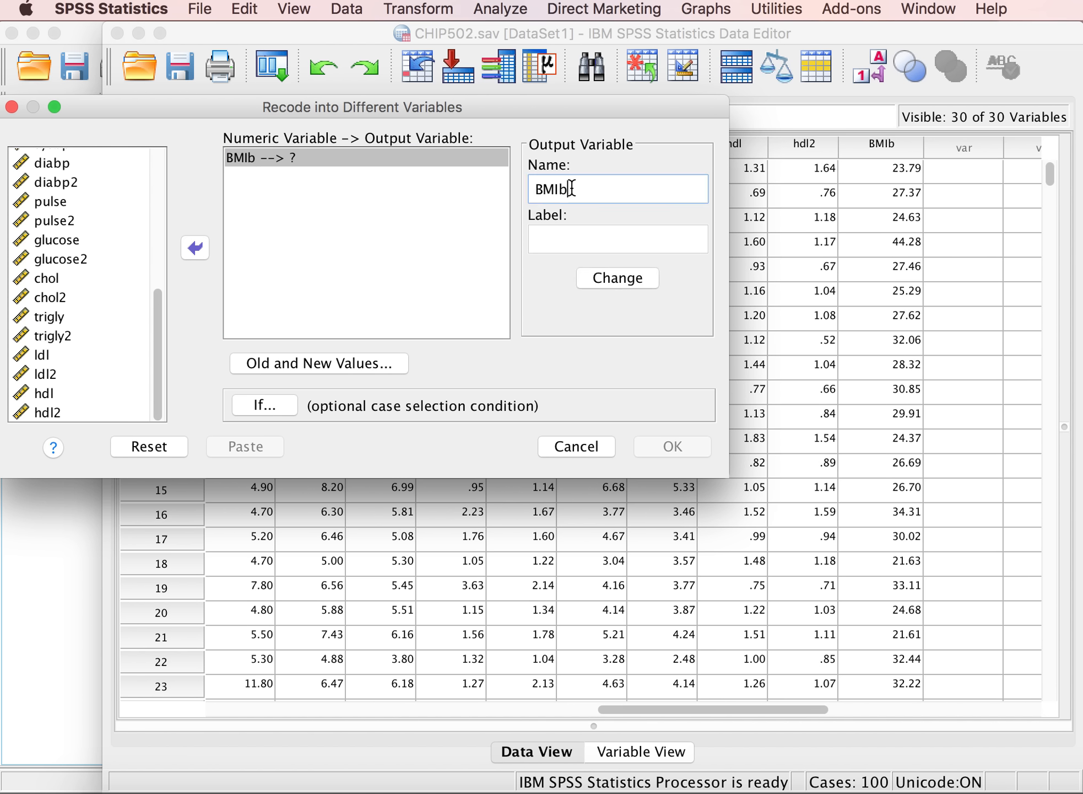
pyautogui.write('cat')
pyautogui.click(569, 241)
pyautogui.write('BMI')
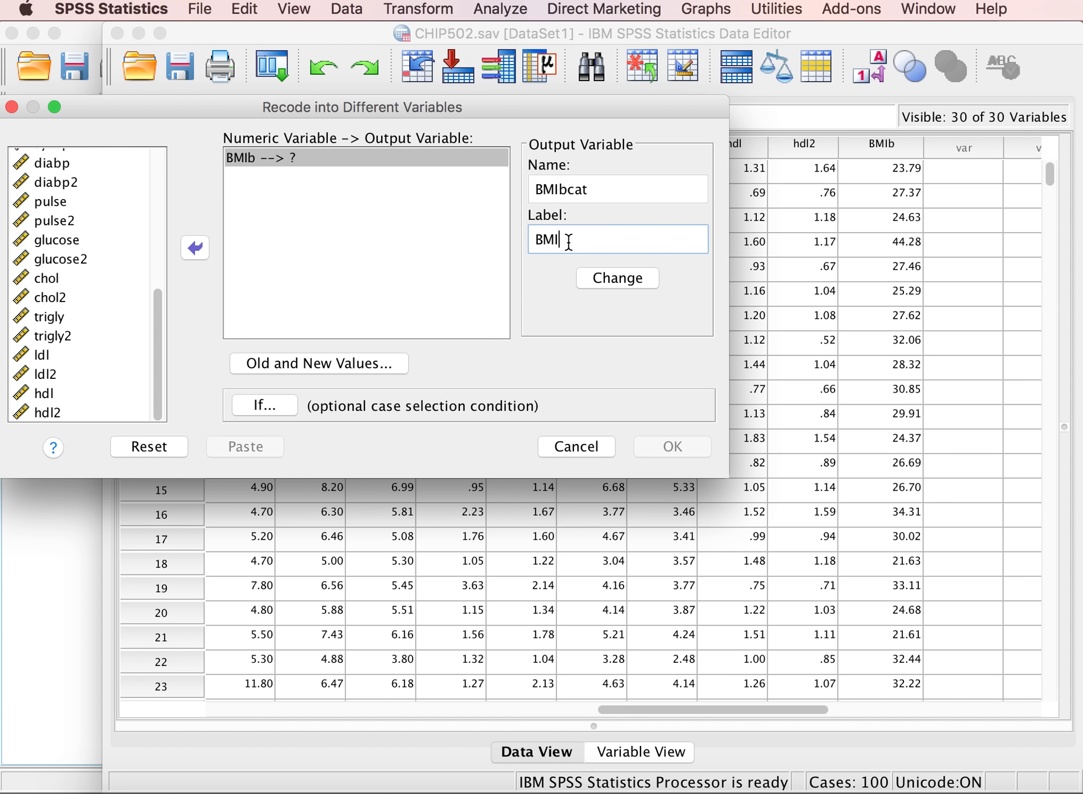
pyautogui.write(' Categories - Basle')
pyautogui.press('BackSpace')
pyautogui.press('BackSpace')
pyautogui.write('eline')
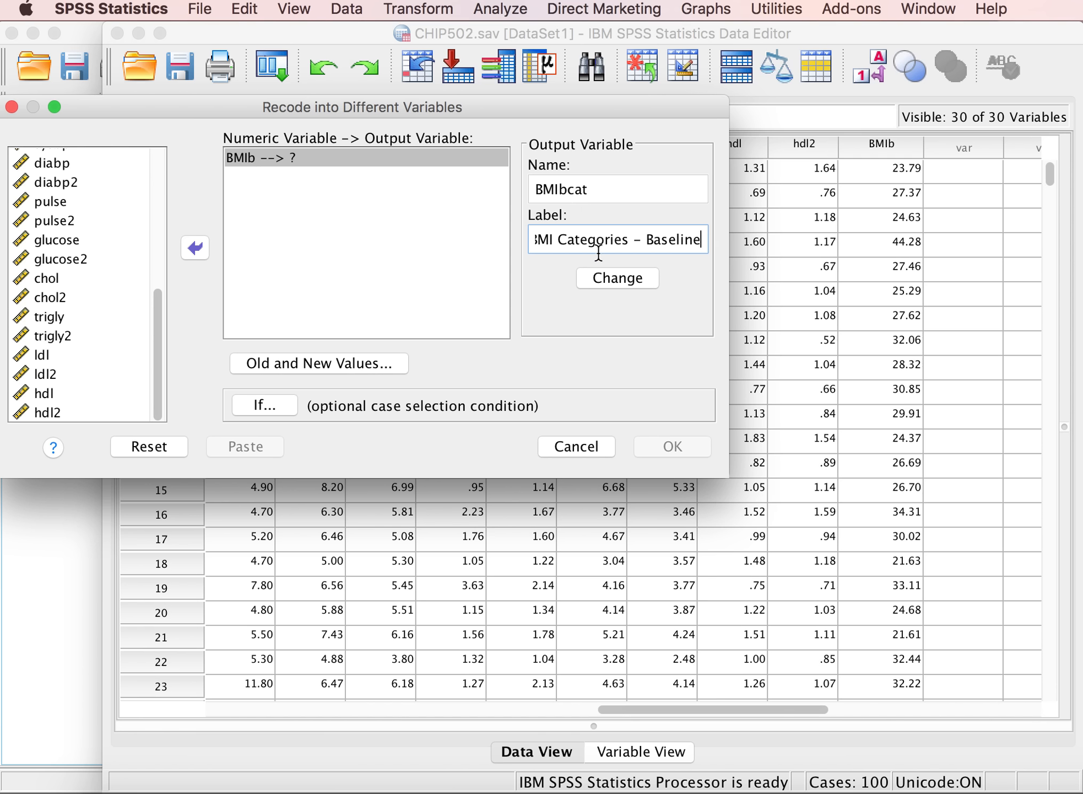
pyautogui.click(618, 277)
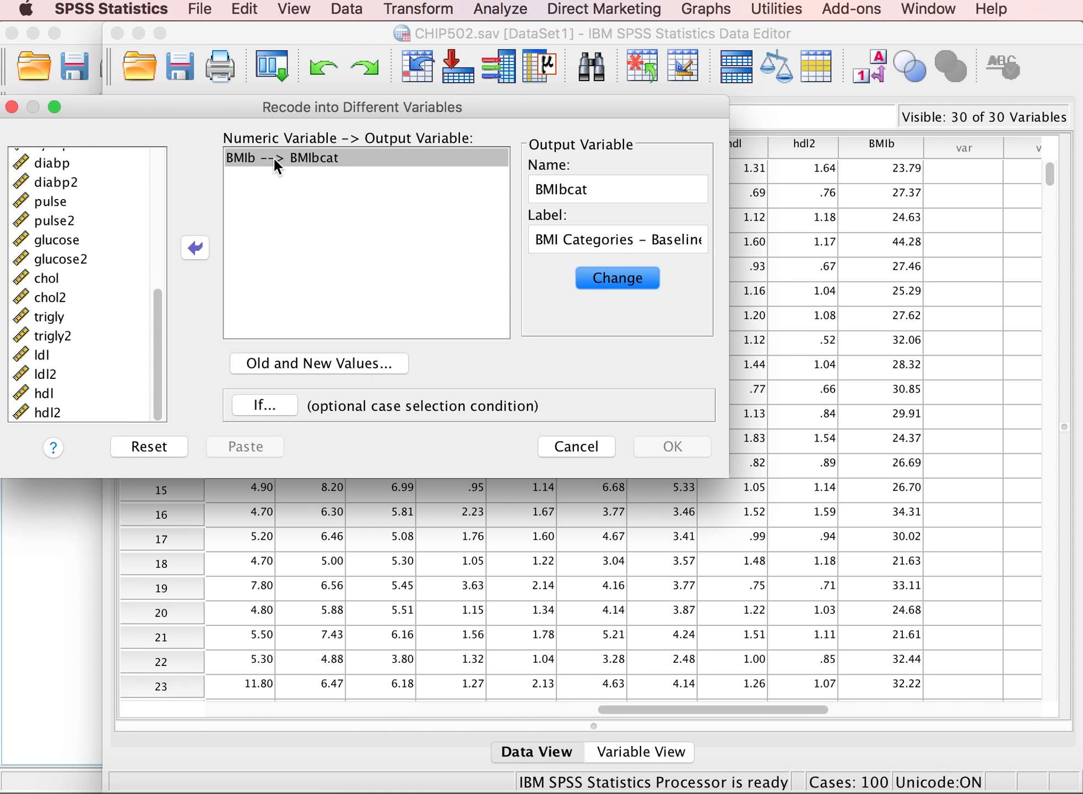
# Step: Add an old-to-new value rule that recodes BMIb from the lowest through 18.49 as 1
pyautogui.click(323, 157)
pyautogui.click(339, 363)
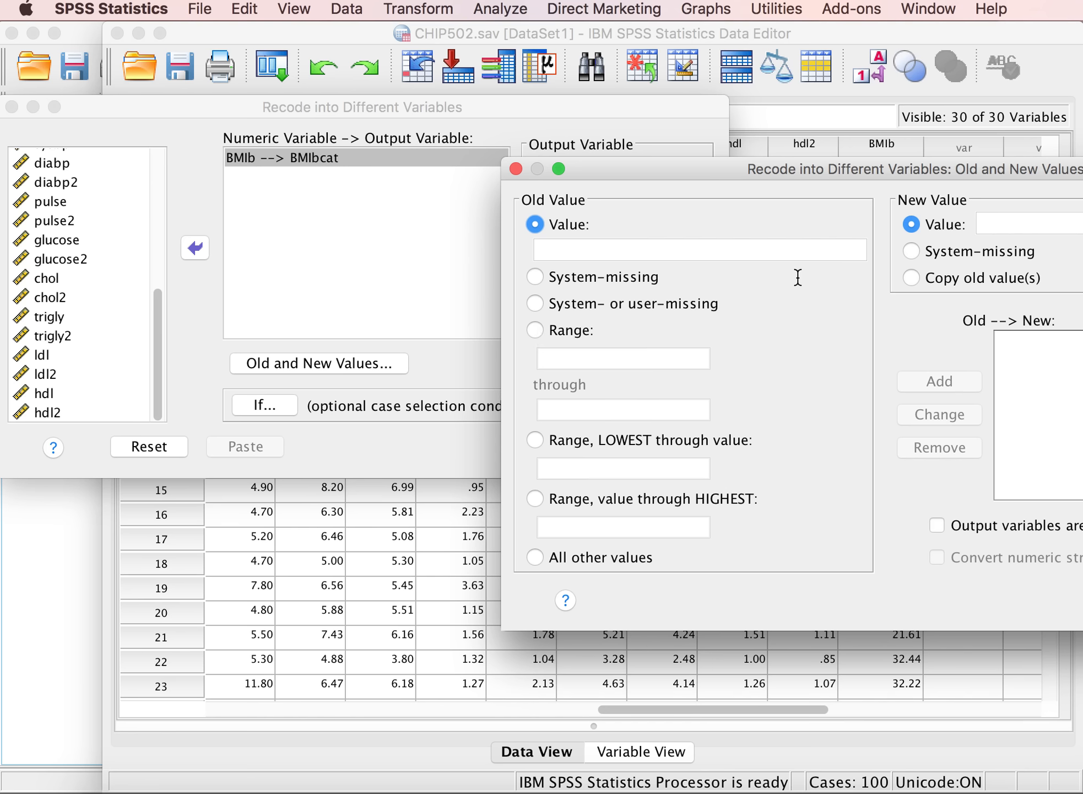
pyautogui.moveTo(968, 168); pyautogui.dragTo(708, 171)
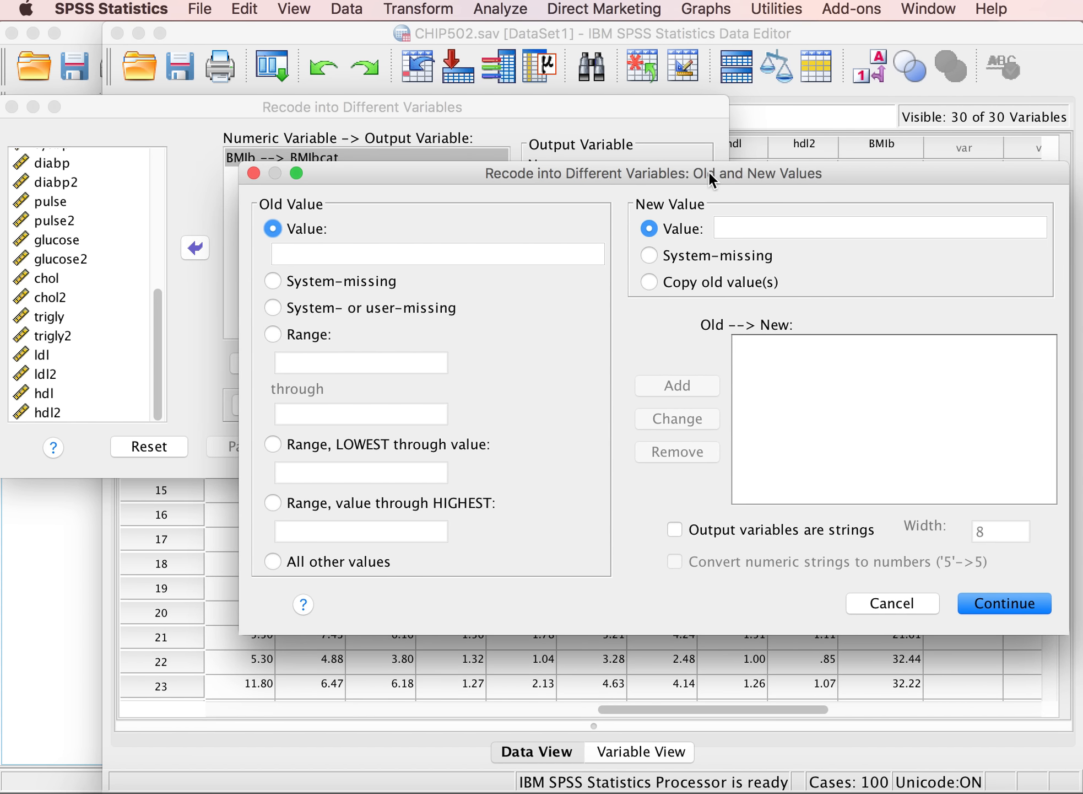
pyautogui.click(272, 441)
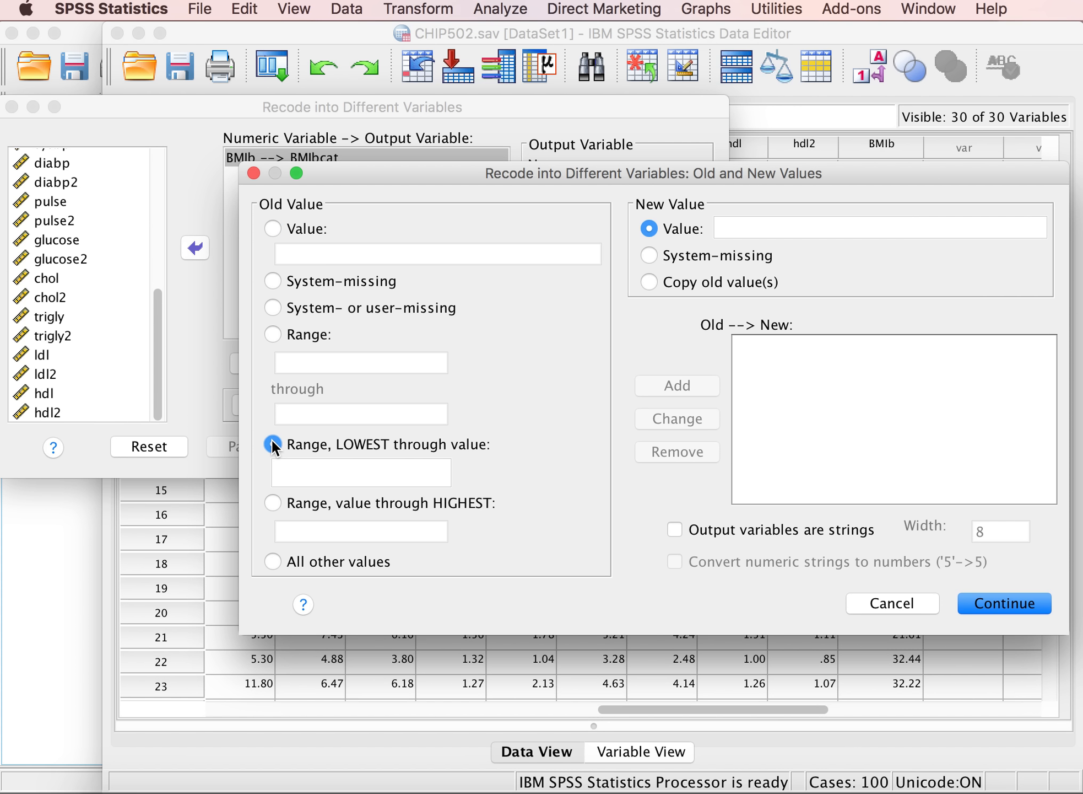
pyautogui.click(304, 475)
pyautogui.write('18.49')
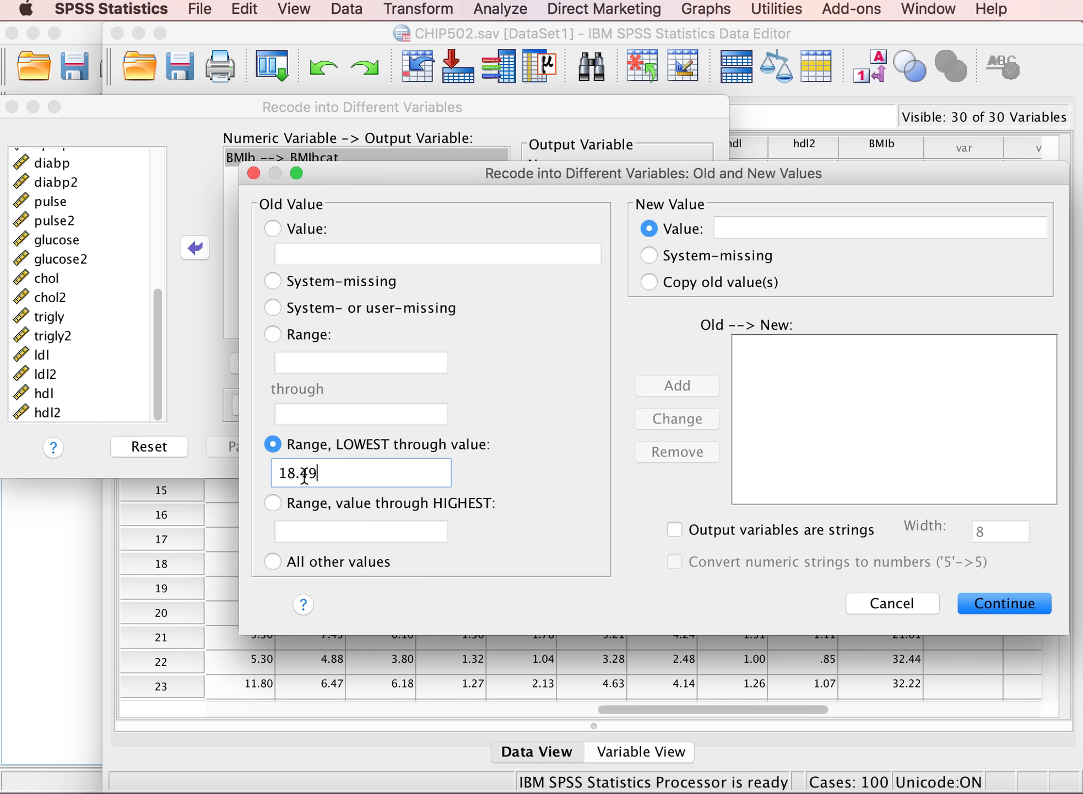
pyautogui.click(732, 231)
pyautogui.write('1')
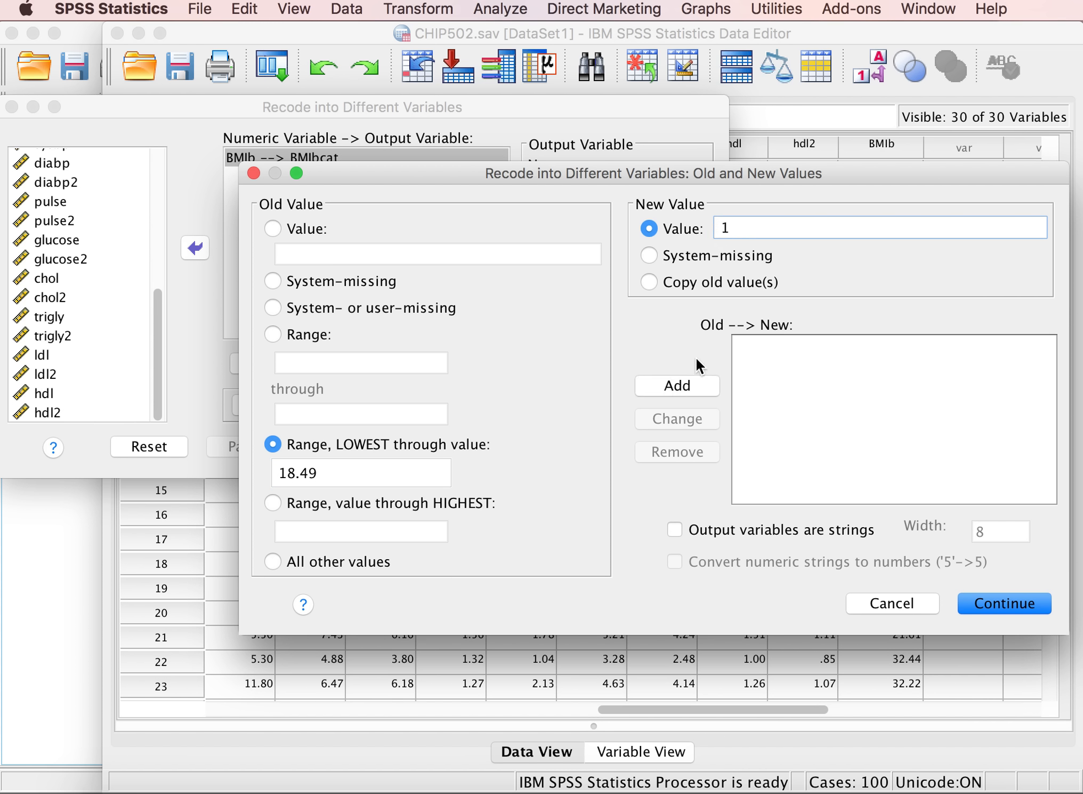
pyautogui.click(689, 383)
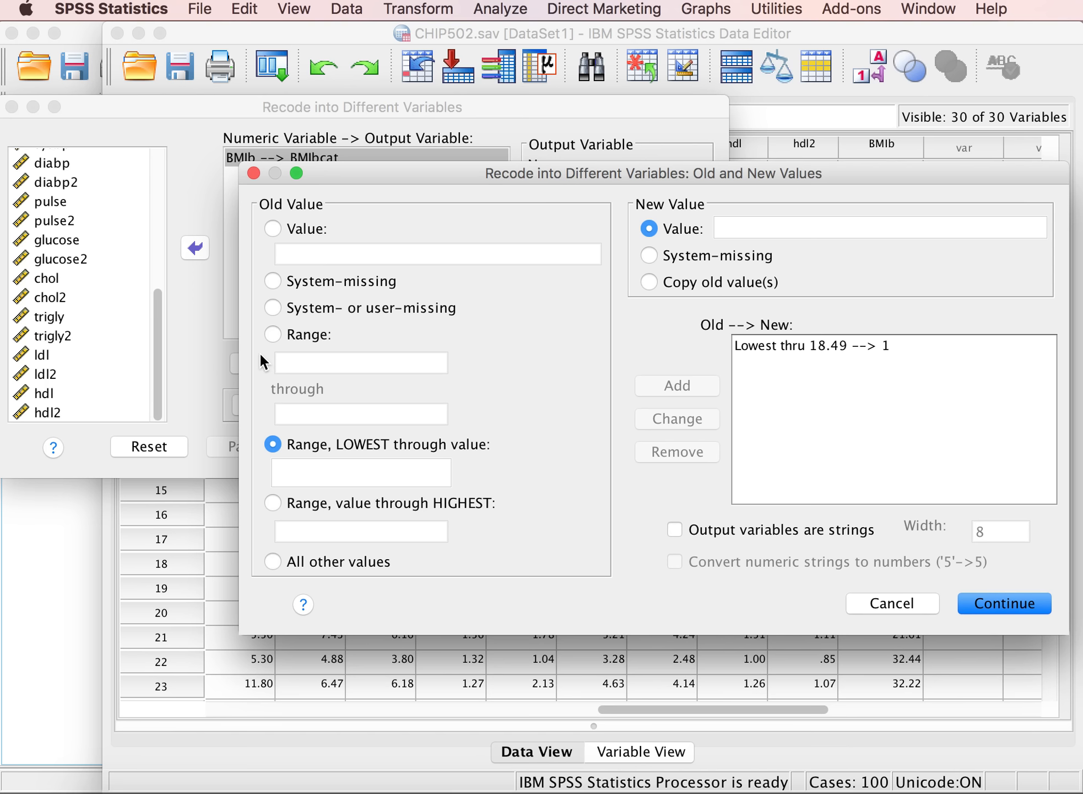
# Step: Add a recode rule that turns the range 18.5 through 24.99 into 2
pyautogui.click(272, 333)
pyautogui.click(303, 361)
pyautogui.write('1')
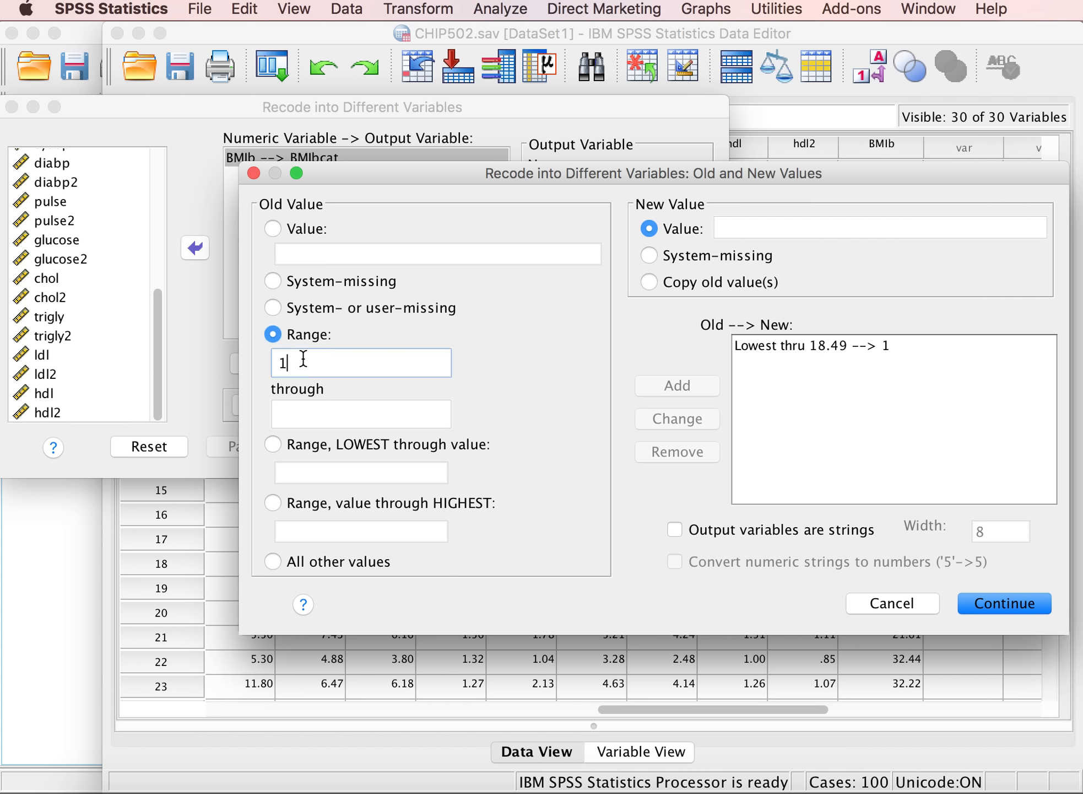
pyautogui.write('8.5')
pyautogui.click(303, 416)
pyautogui.write('24.99')
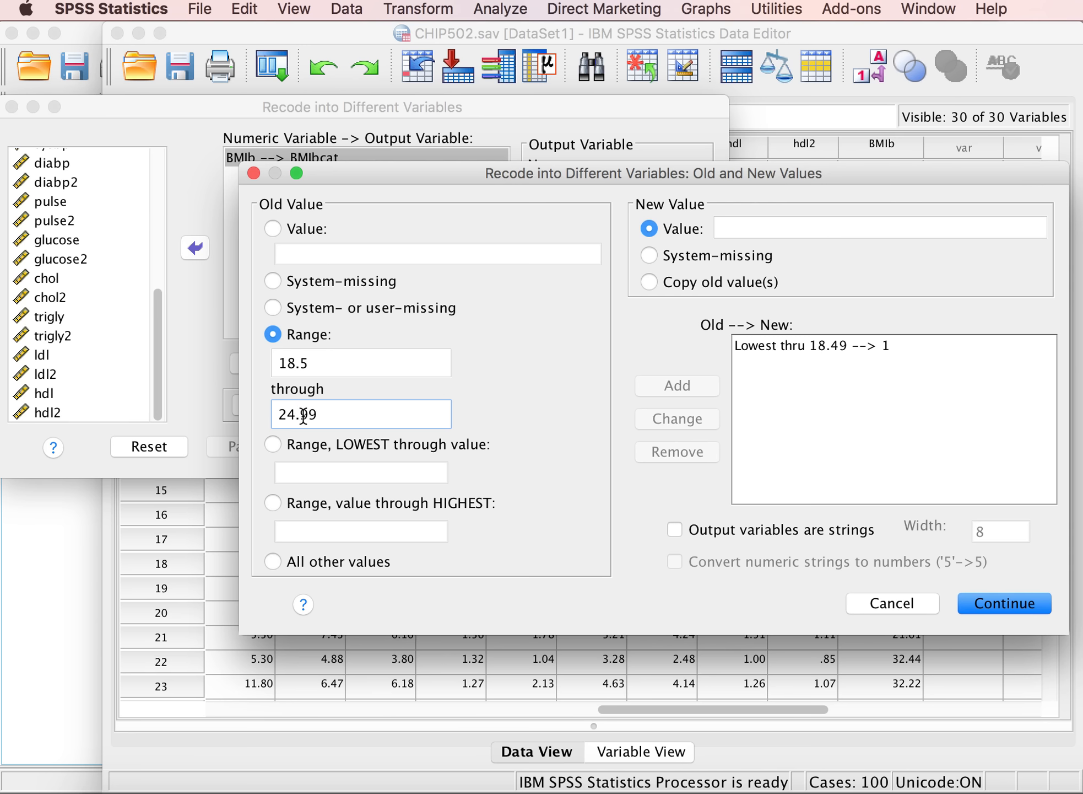
pyautogui.click(724, 228)
pyautogui.write('2')
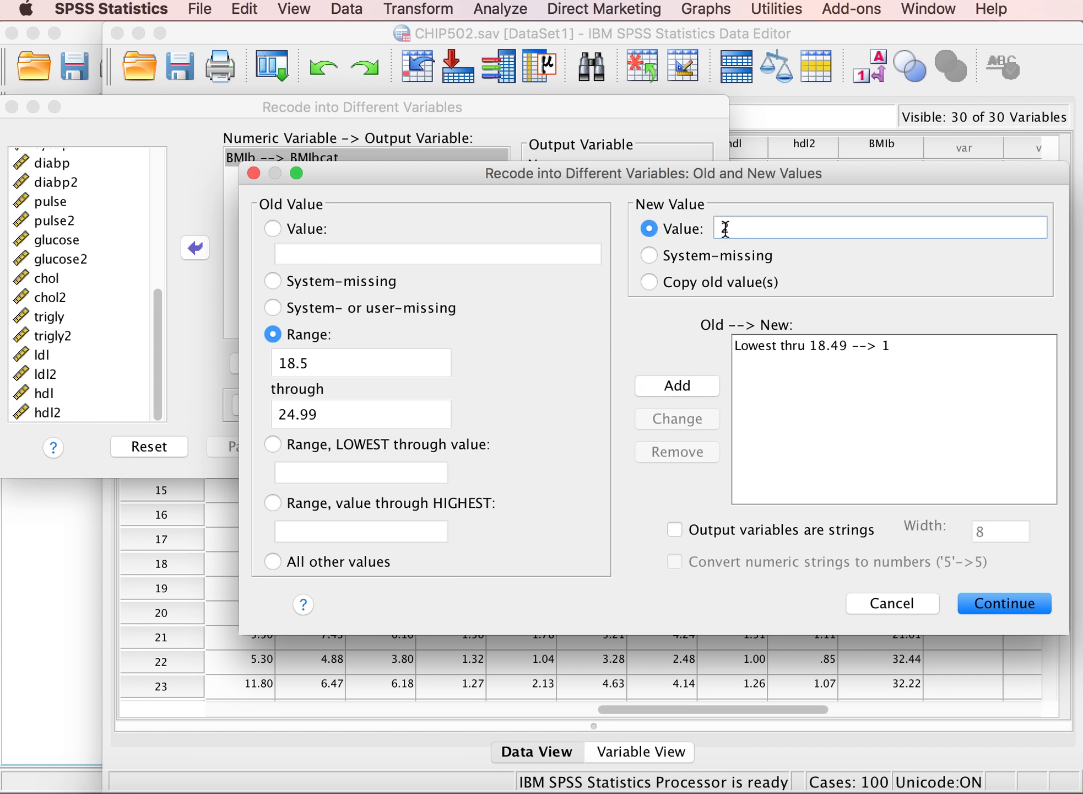
pyautogui.click(699, 387)
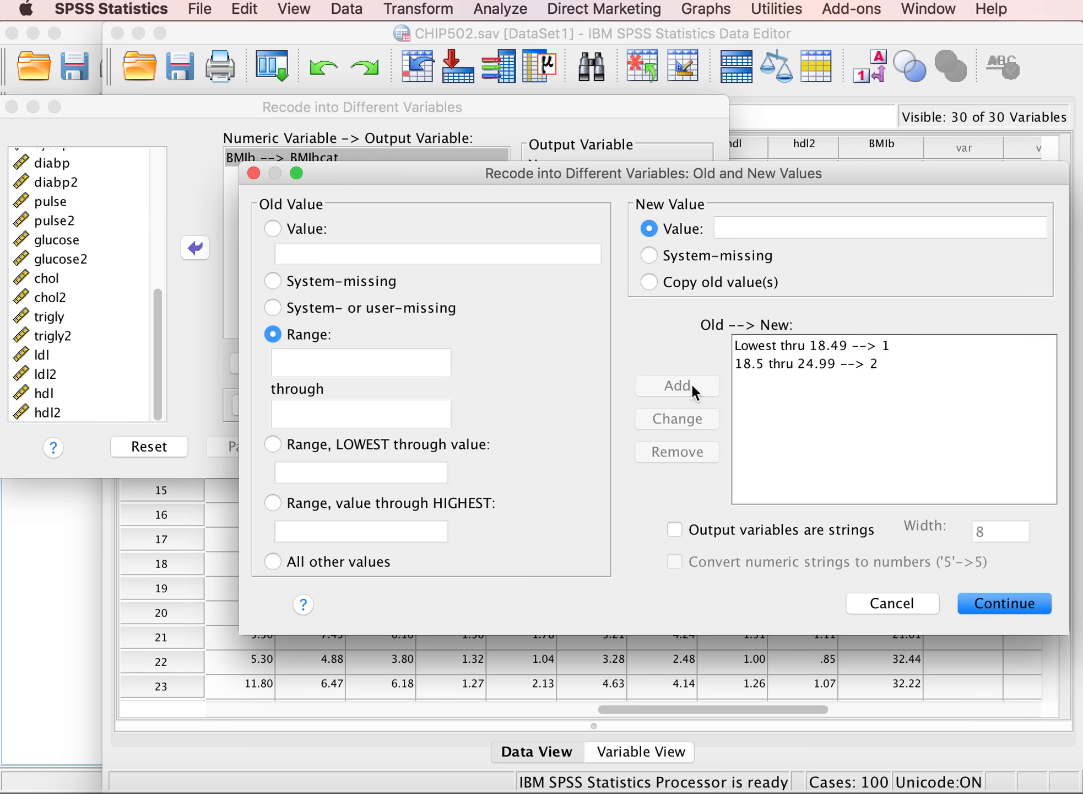
# Step: Add a recode rule that turns the range 25 through 29.99 into 3
pyautogui.click(330, 365)
pyautogui.write('25')
pyautogui.click(308, 412)
pyautogui.write('29.99')
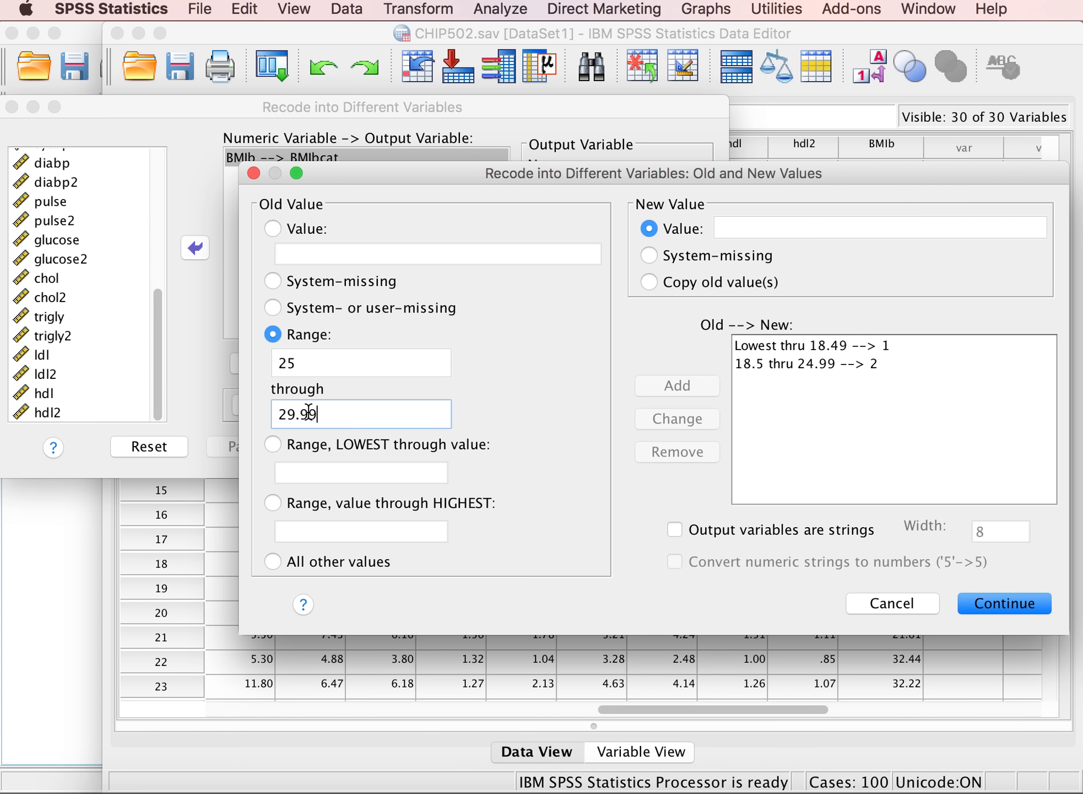
pyautogui.click(735, 225)
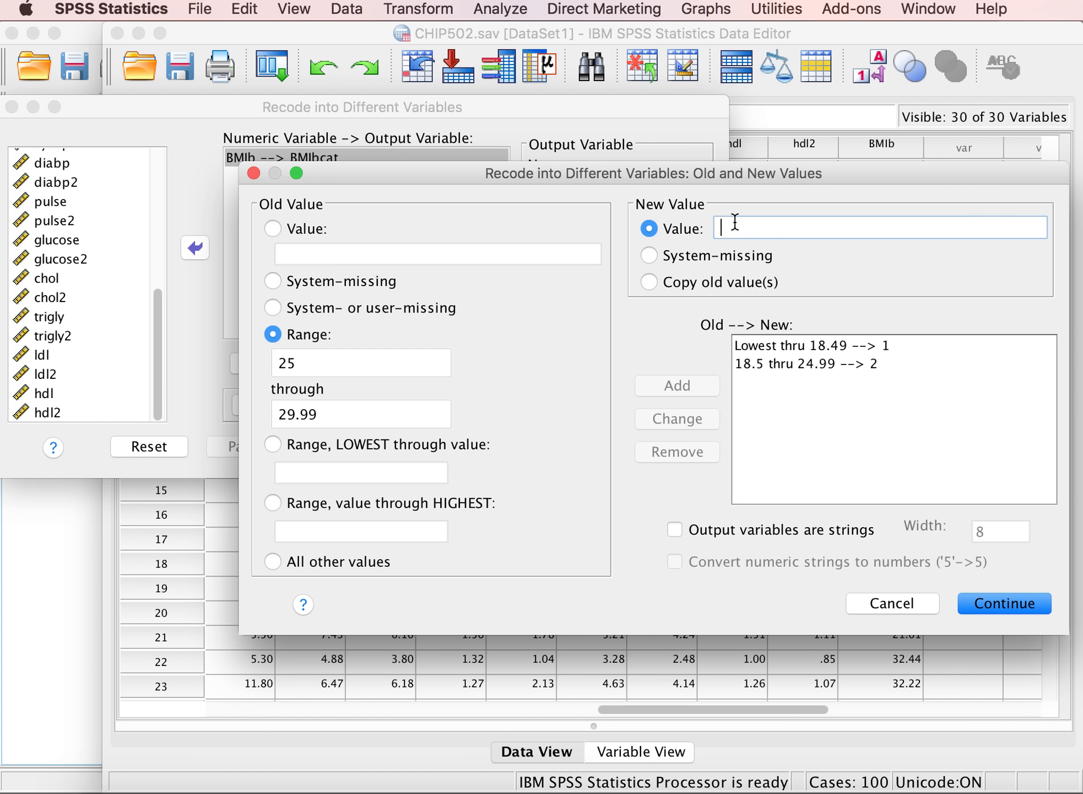
pyautogui.write('3')
pyautogui.click(677, 384)
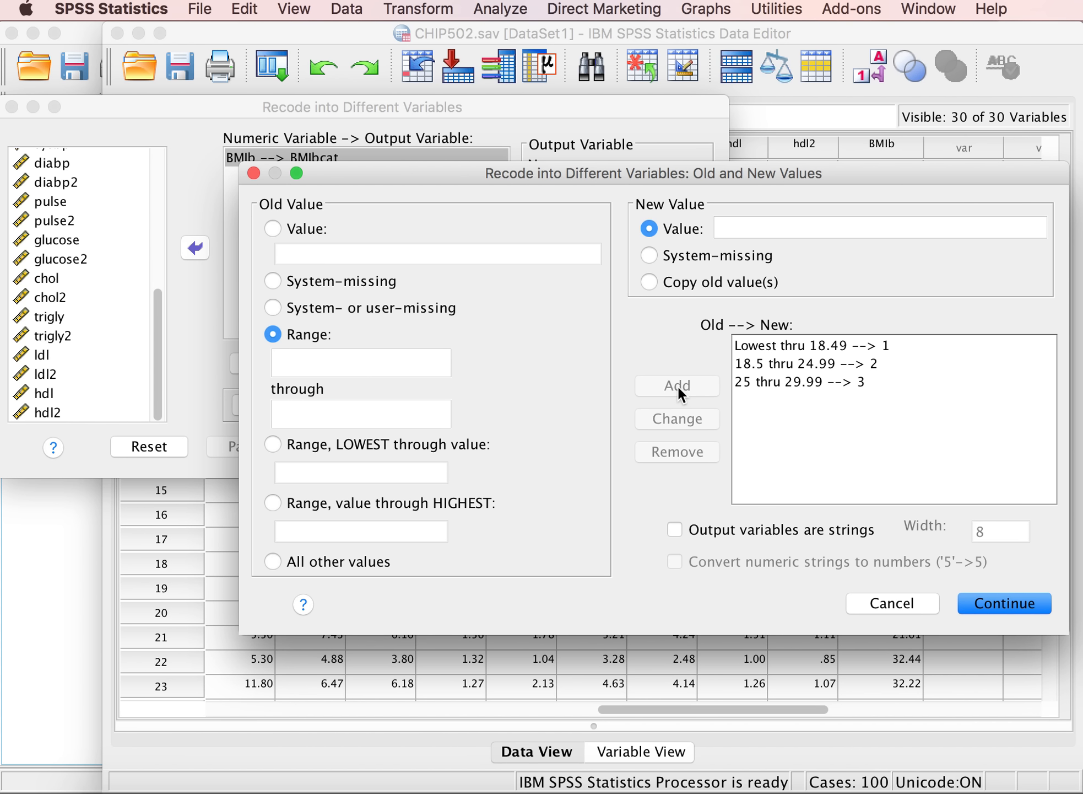
# Step: Add a recode rule that turns values from 30 through the highest into 4
pyautogui.click(271, 502)
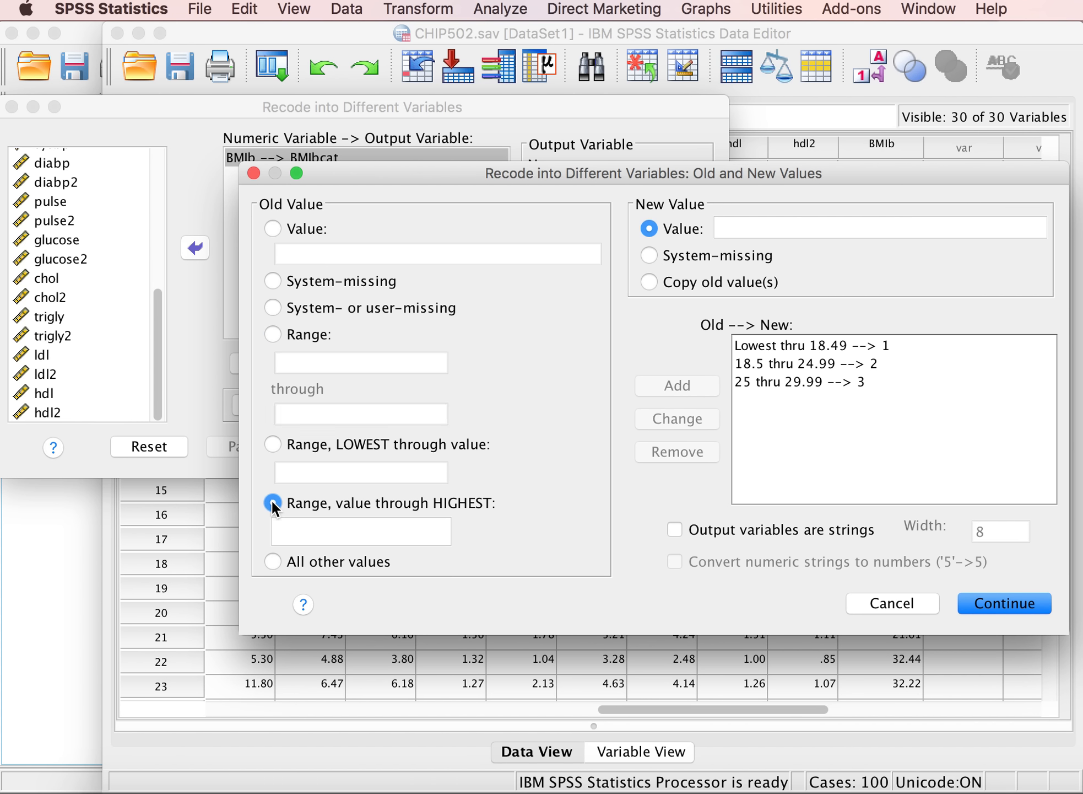
pyautogui.click(298, 529)
pyautogui.write('30')
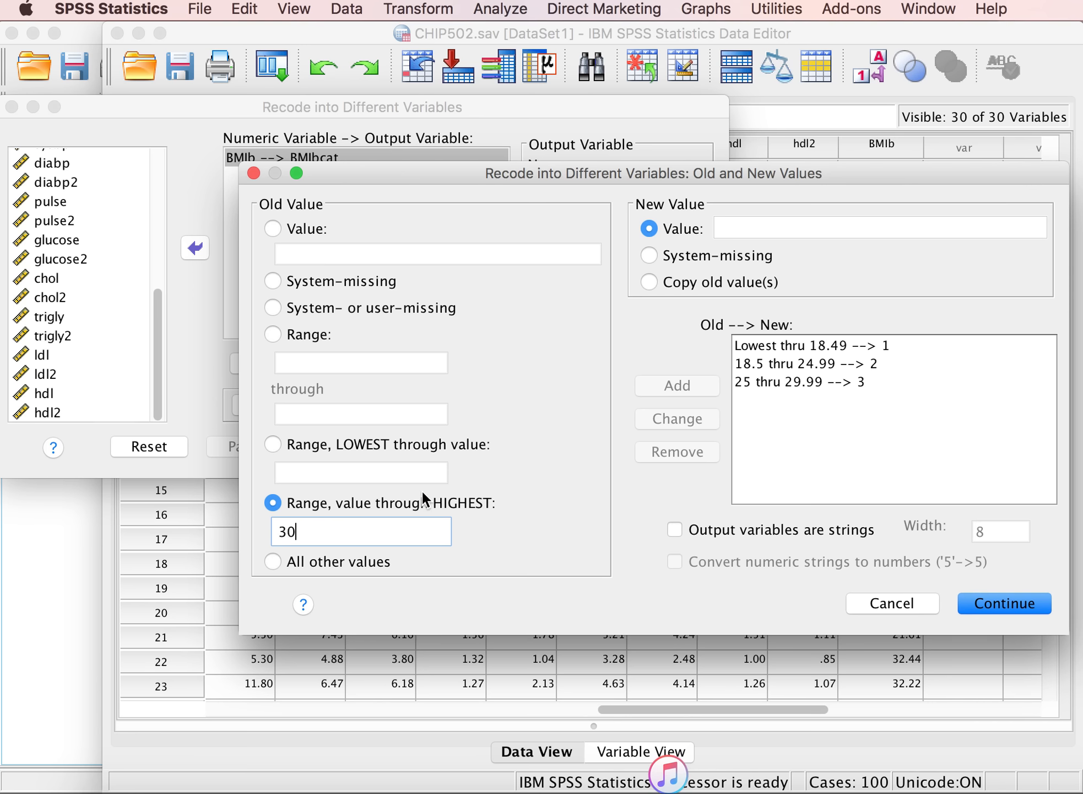
pyautogui.click(727, 226)
pyautogui.write('4')
pyautogui.click(687, 381)
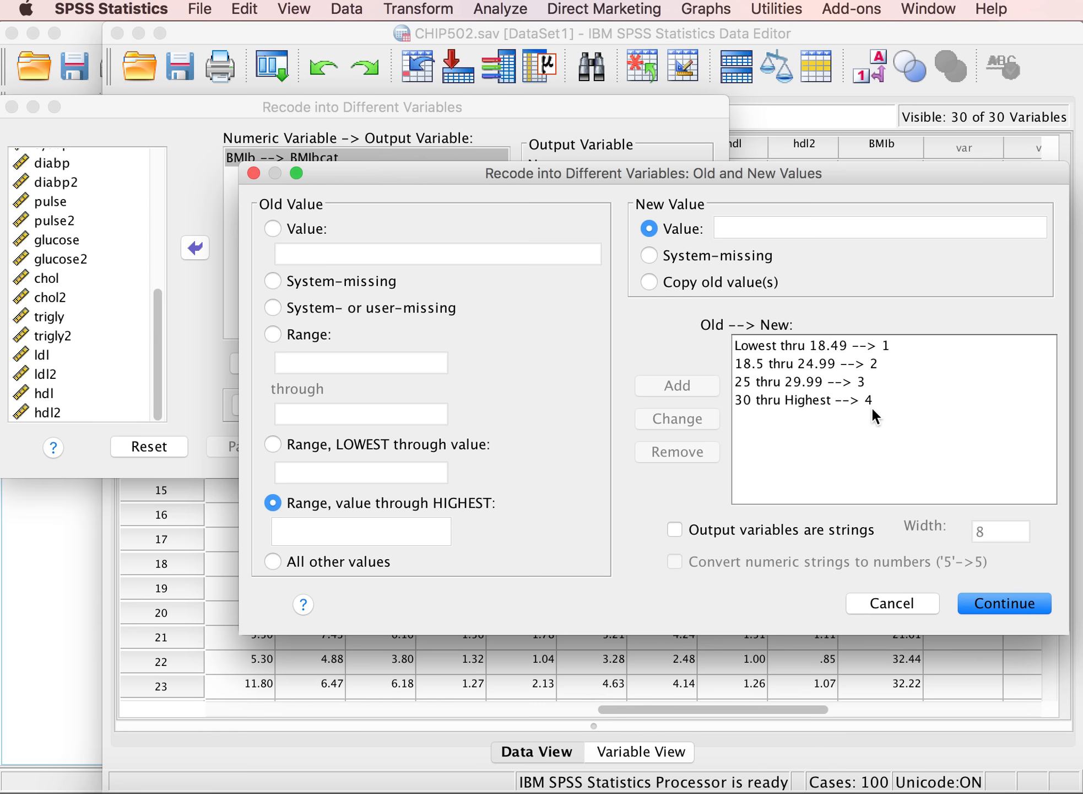
# Step: Run the recode of BMIb into BMIbcat and check the new column in the CHIP502 data
pyautogui.click(989, 599)
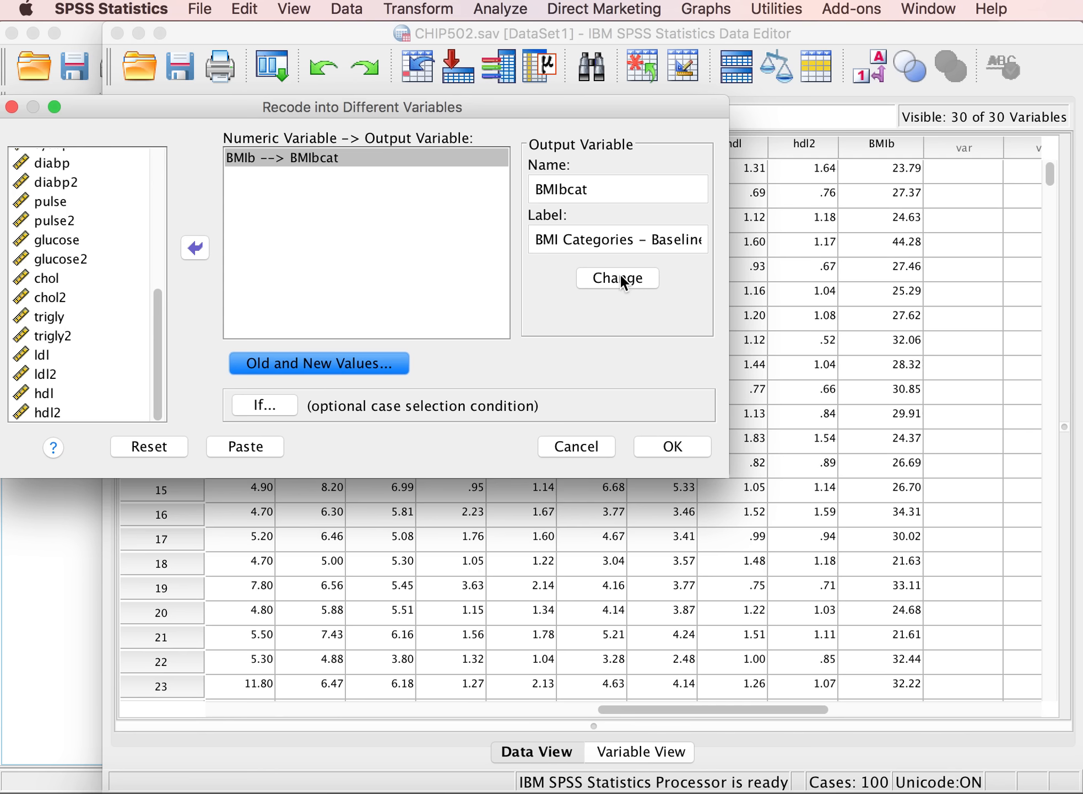
pyautogui.click(672, 446)
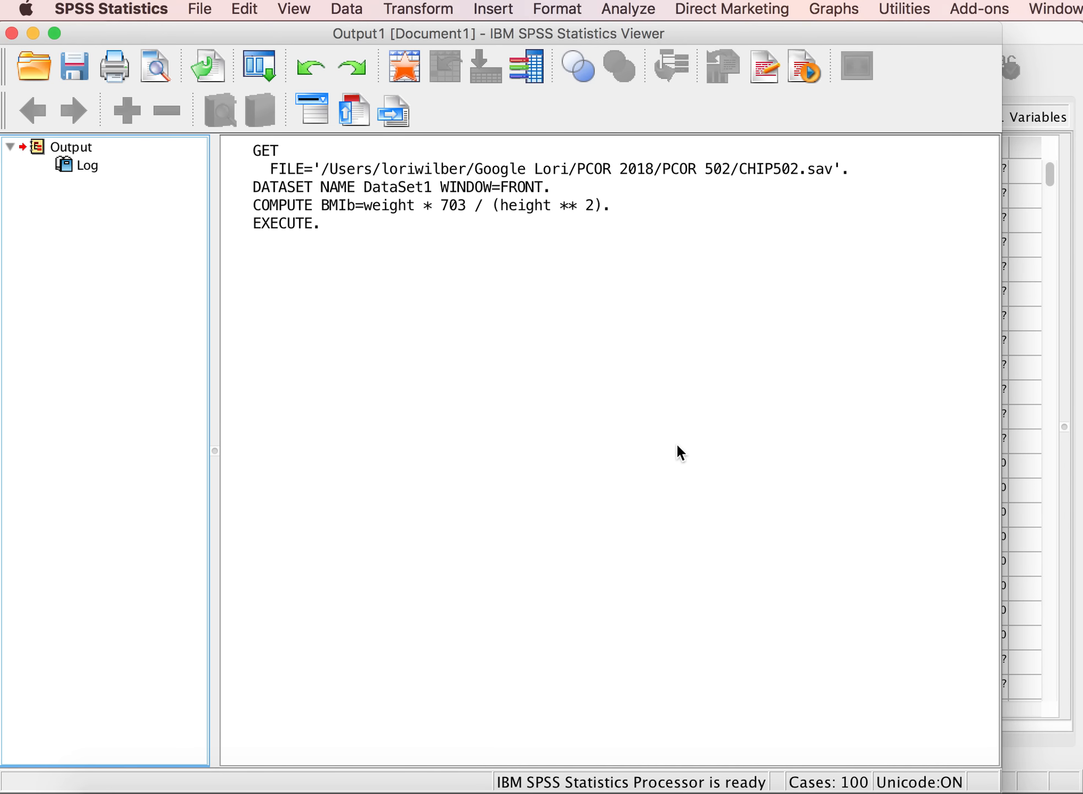
pyautogui.click(520, 273)
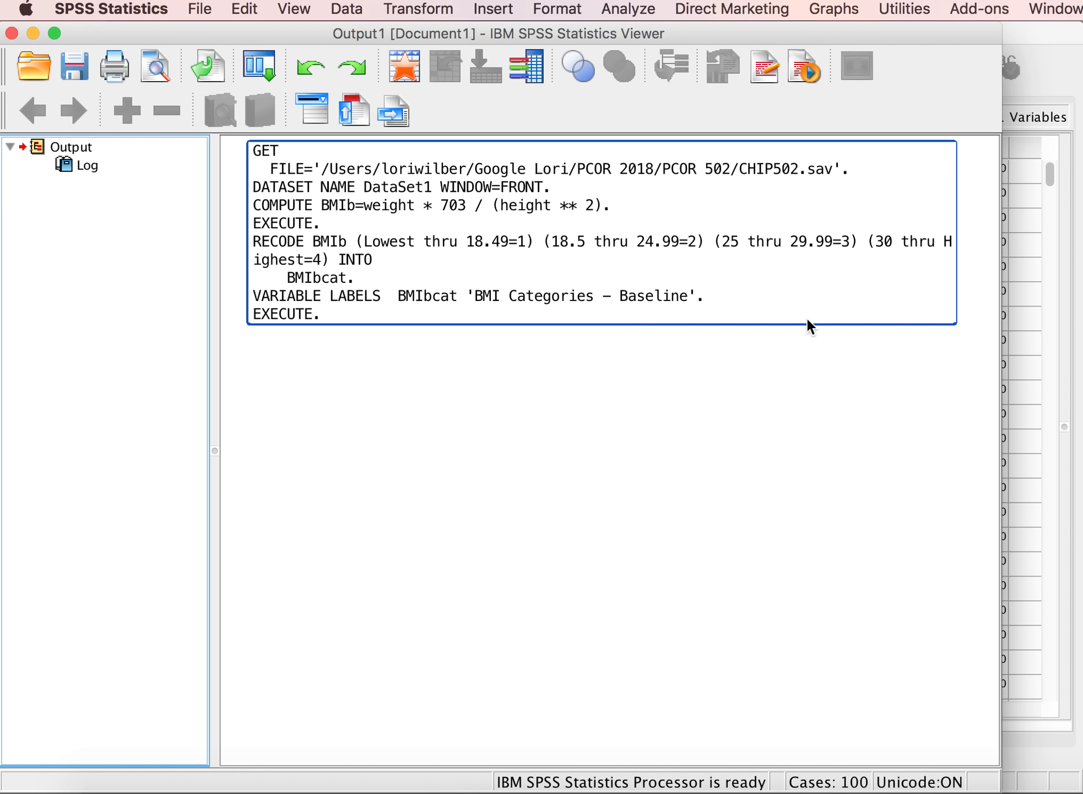
pyautogui.click(1055, 28)
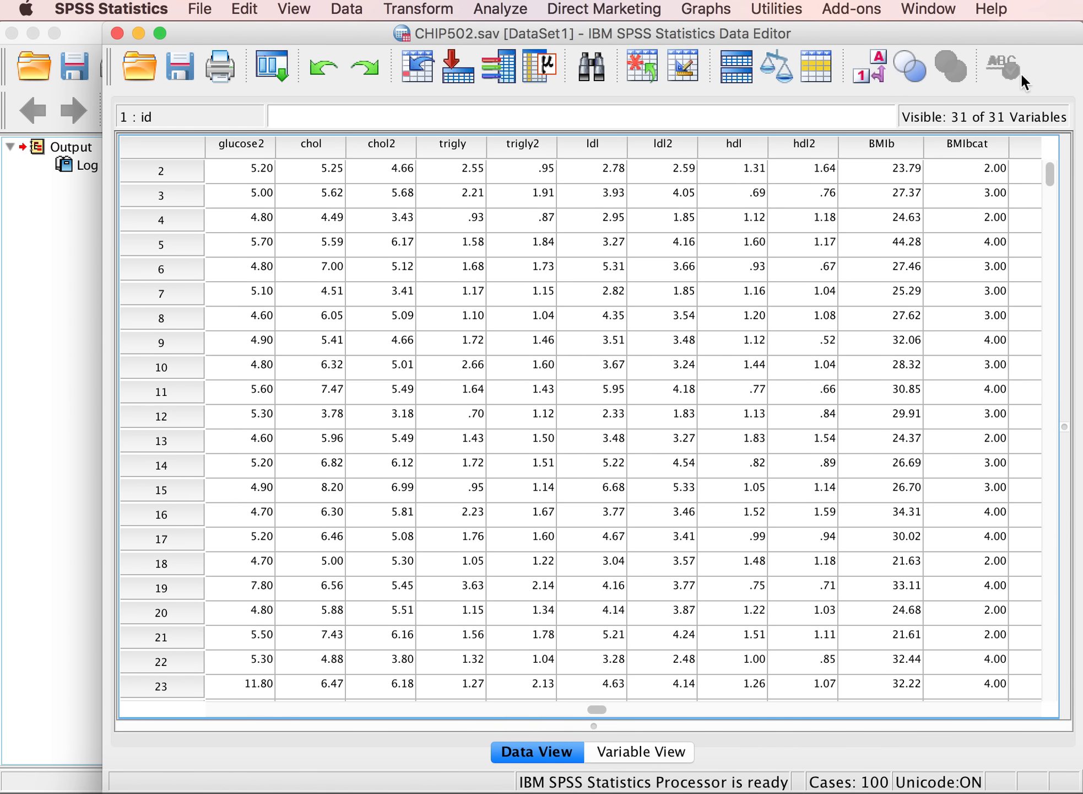
pyautogui.hscroll(1, 987, 218)
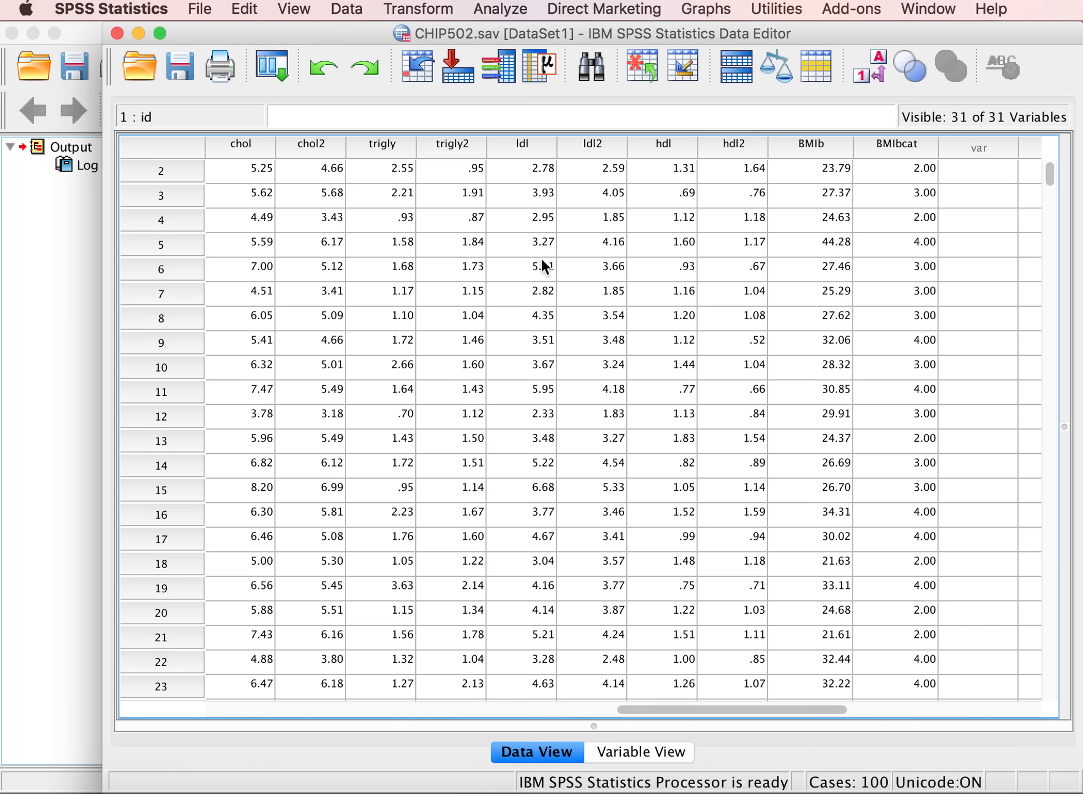
# Step: Run a Frequencies analysis on BMIbcat and examine its frequency table in the output
pyautogui.click(504, 7)
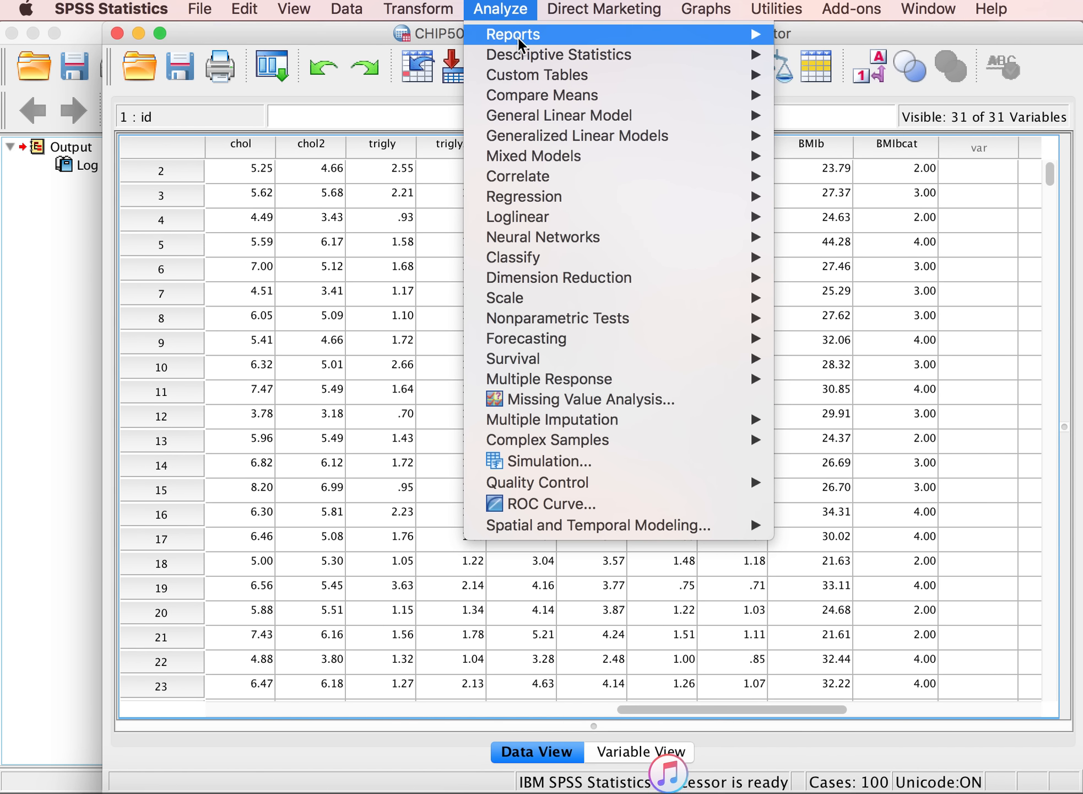
pyautogui.moveTo(529, 58)
pyautogui.click(838, 57)
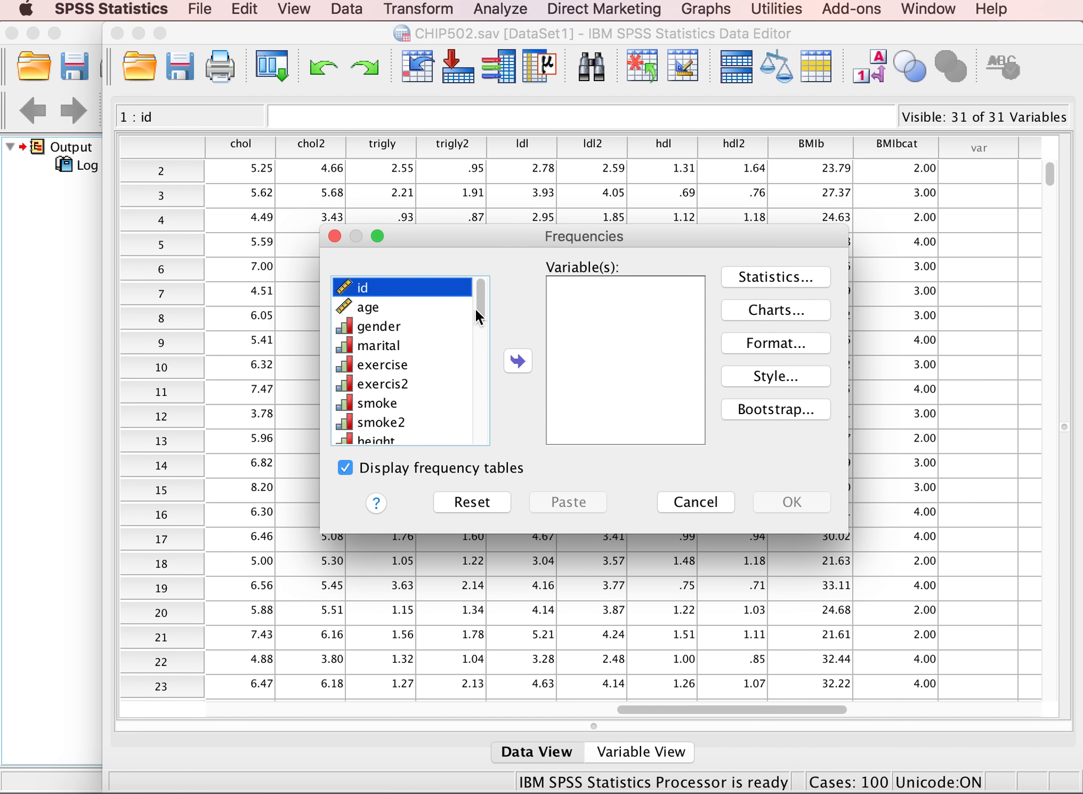
pyautogui.moveTo(480, 301); pyautogui.dragTo(482, 481)
pyautogui.click(395, 434)
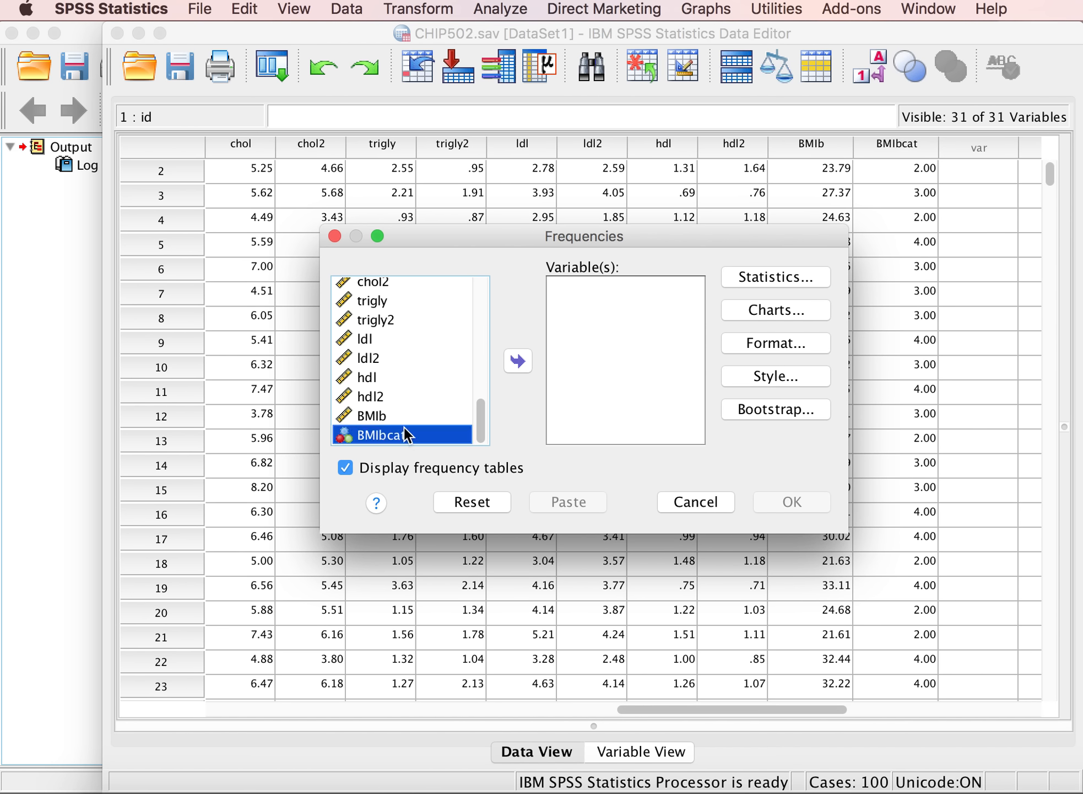
pyautogui.click(518, 362)
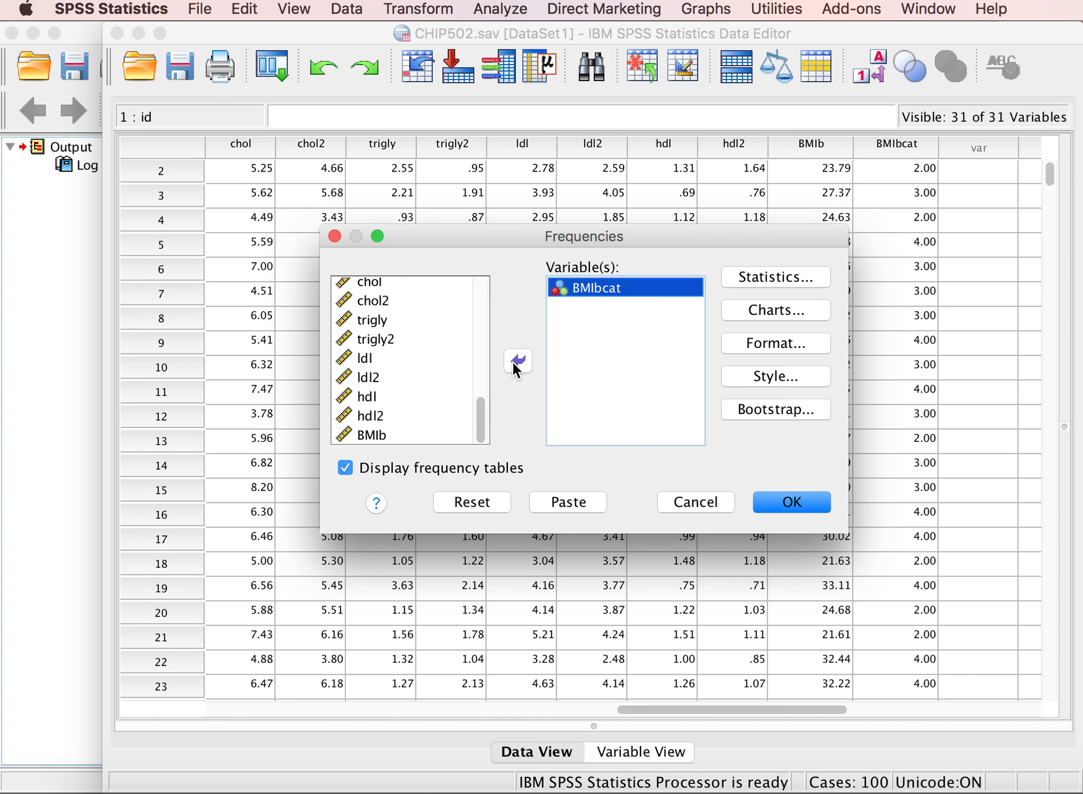
pyautogui.click(793, 503)
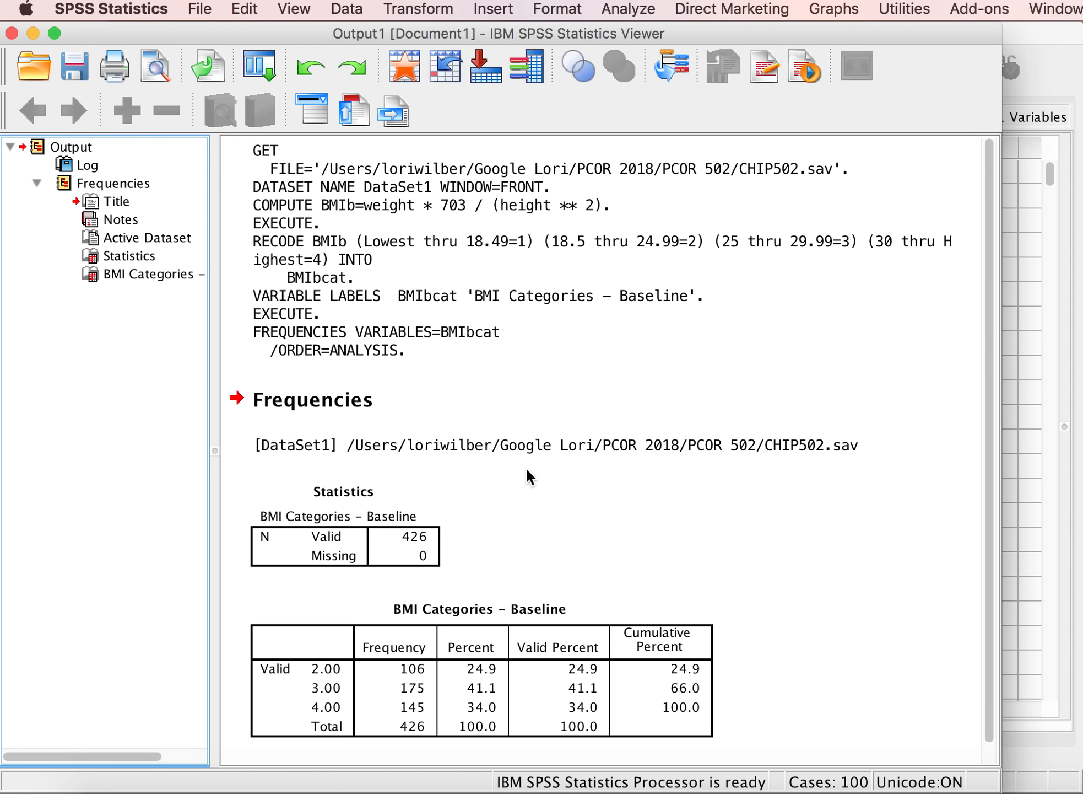
pyautogui.click(344, 619)
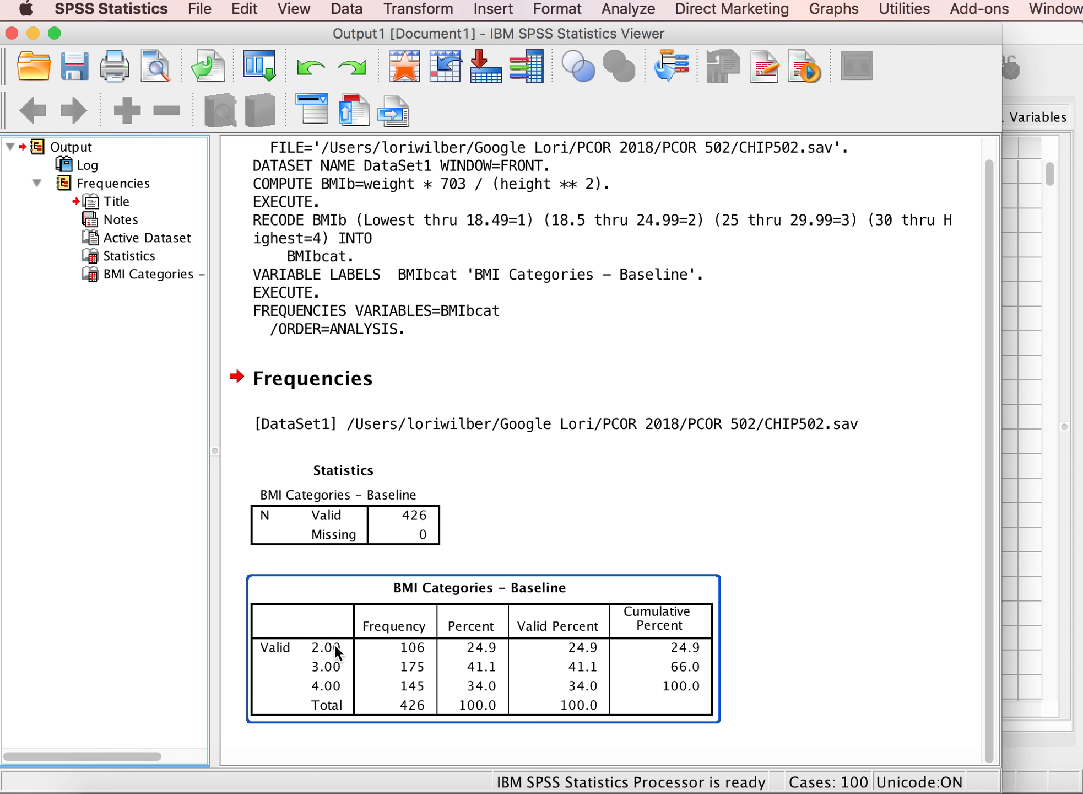
pyautogui.click(607, 725)
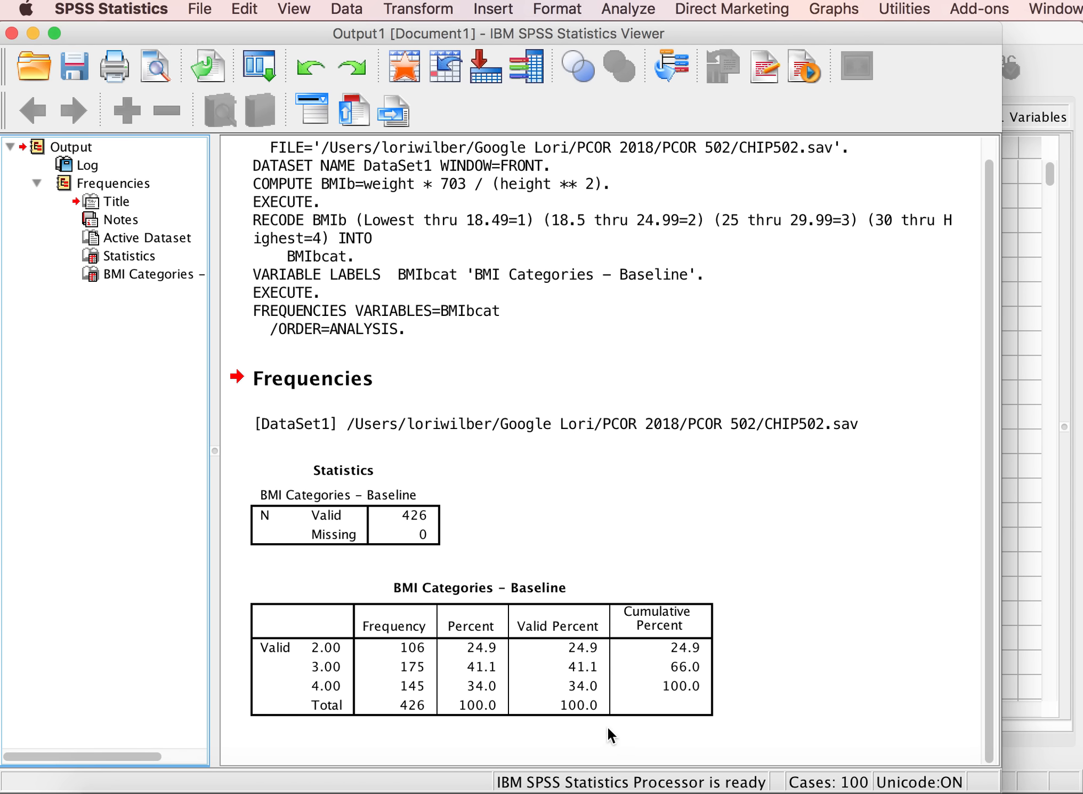
pyautogui.click(376, 702)
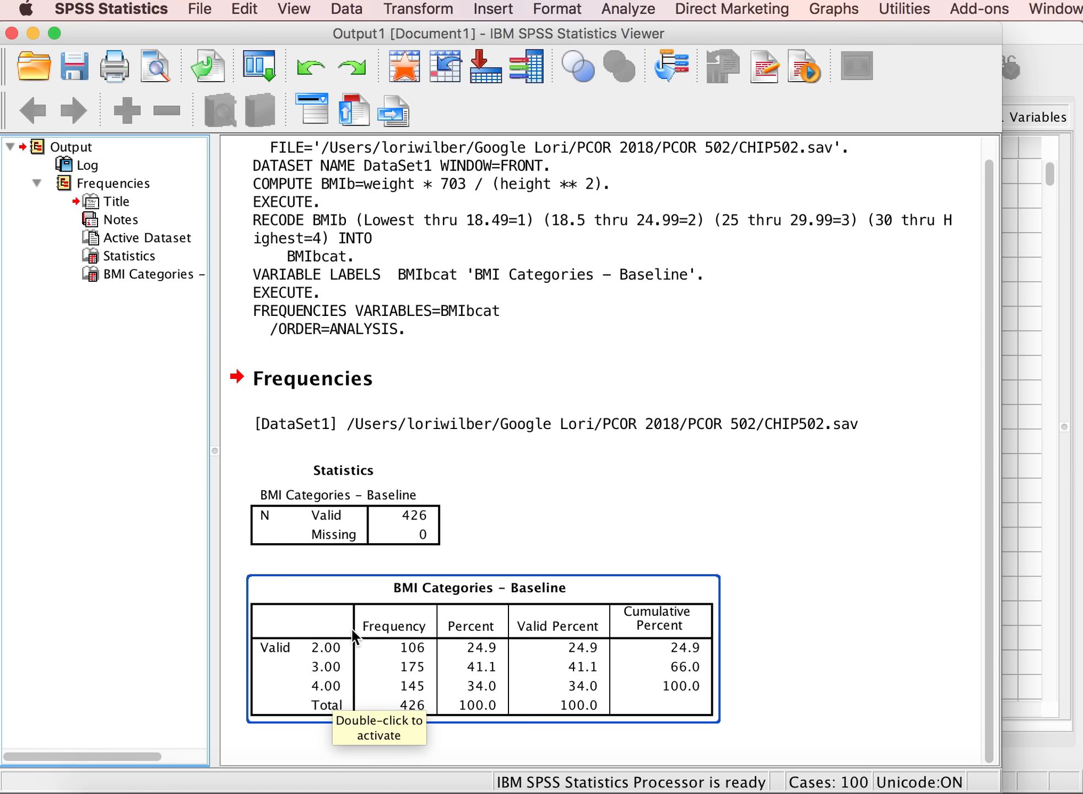
# Step: Open the value labels of BMIbcat in the variable definitions and add the label "underweight" for value 1
pyautogui.click(1040, 31)
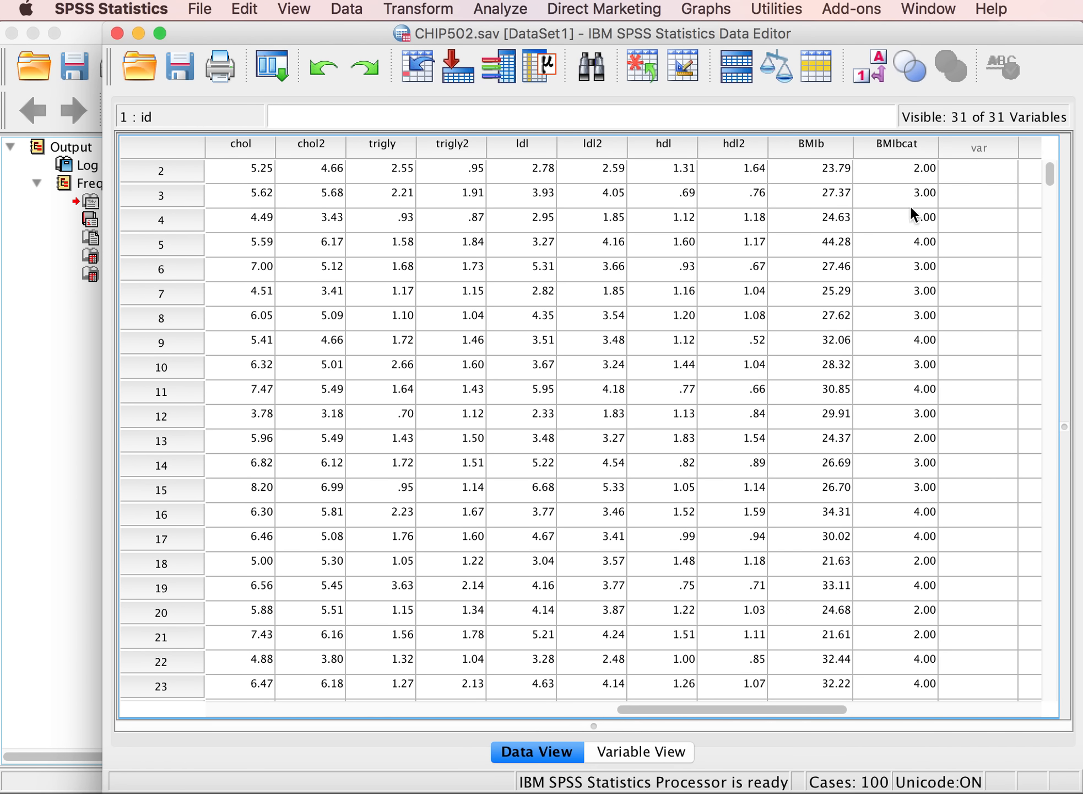
pyautogui.click(662, 753)
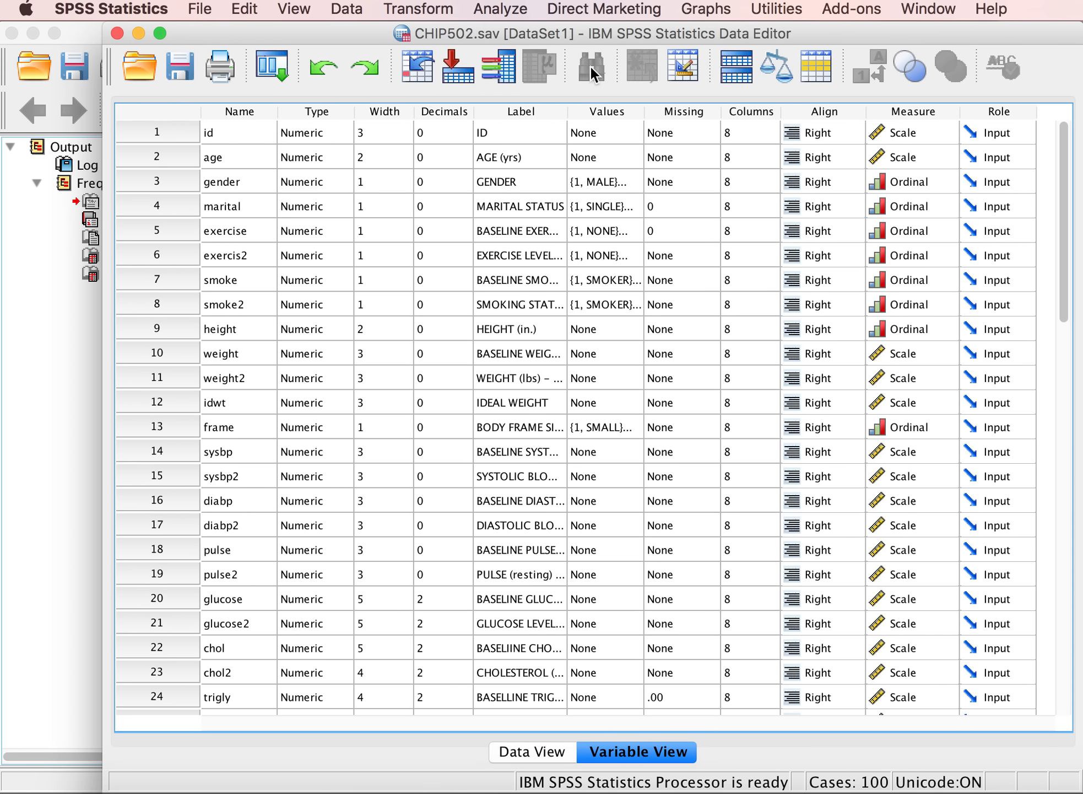
pyautogui.scroll(-5, 604, 435)
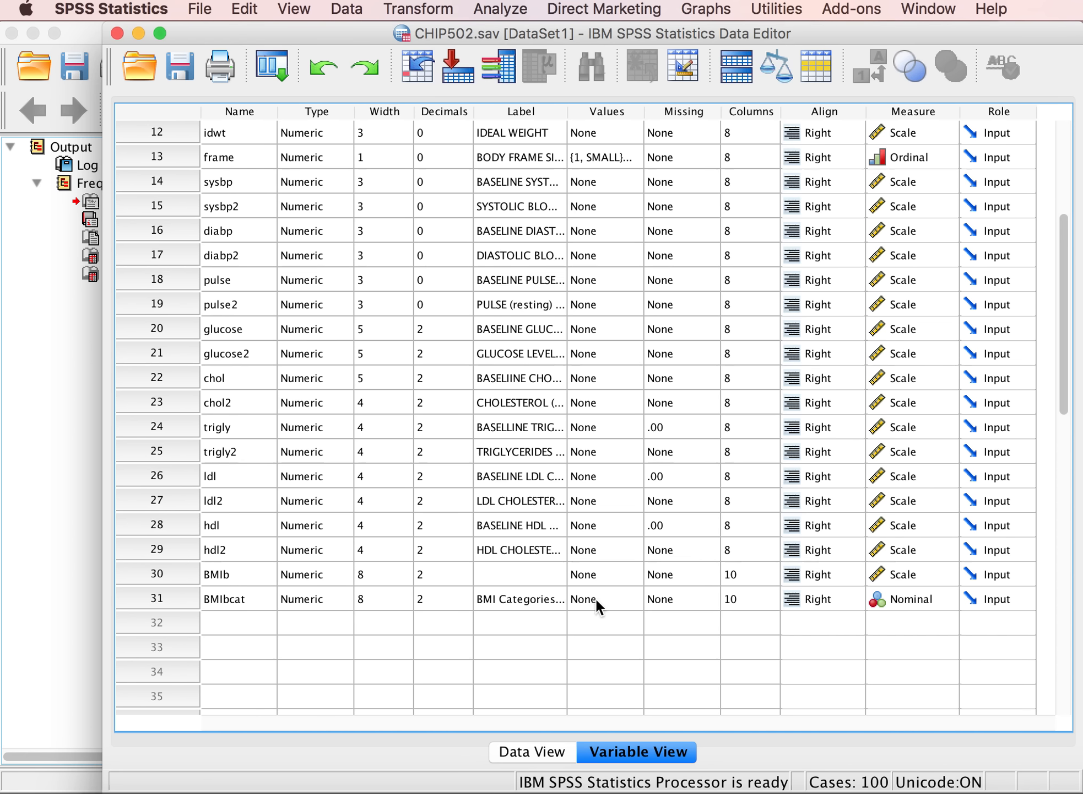
pyautogui.click(619, 598)
pyautogui.click(632, 602)
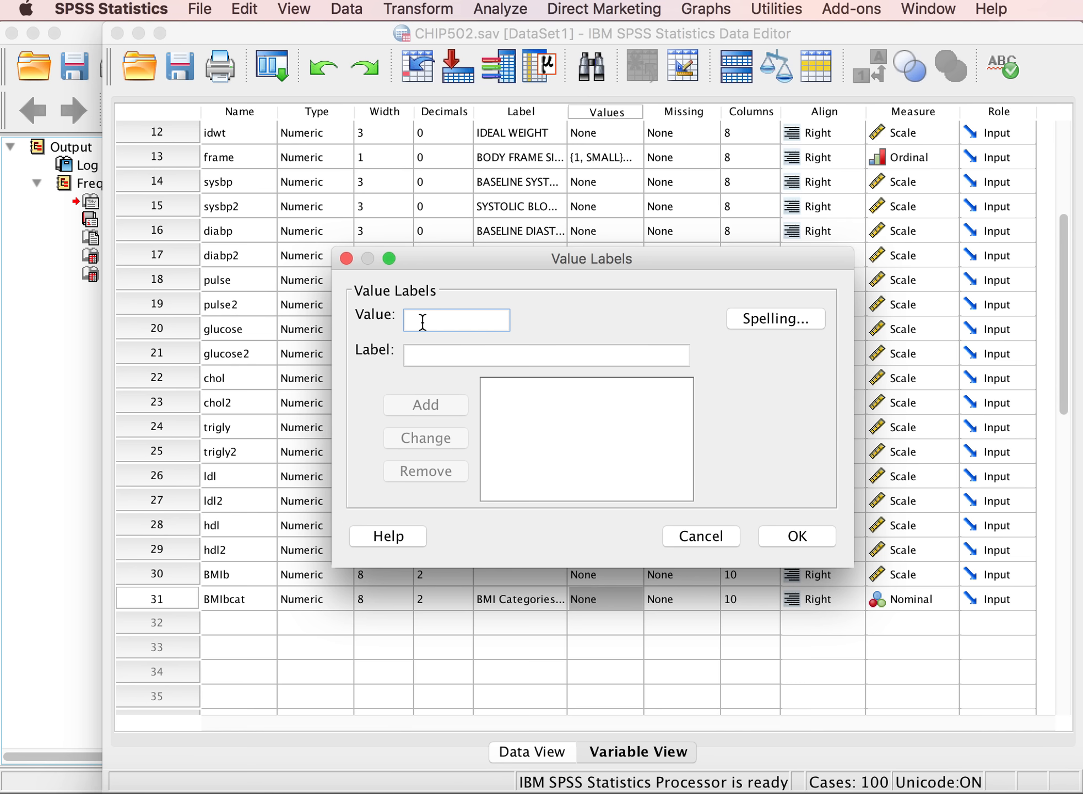
pyautogui.write('1')
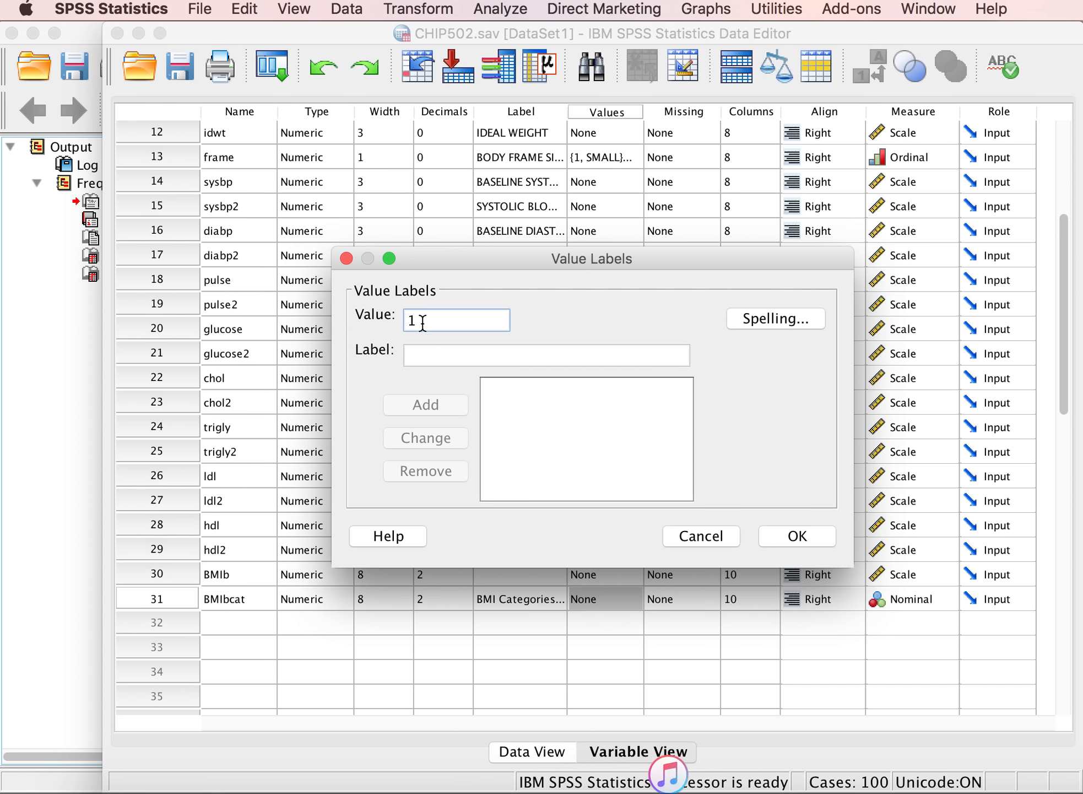
pyautogui.click(423, 351)
pyautogui.write('underweight')
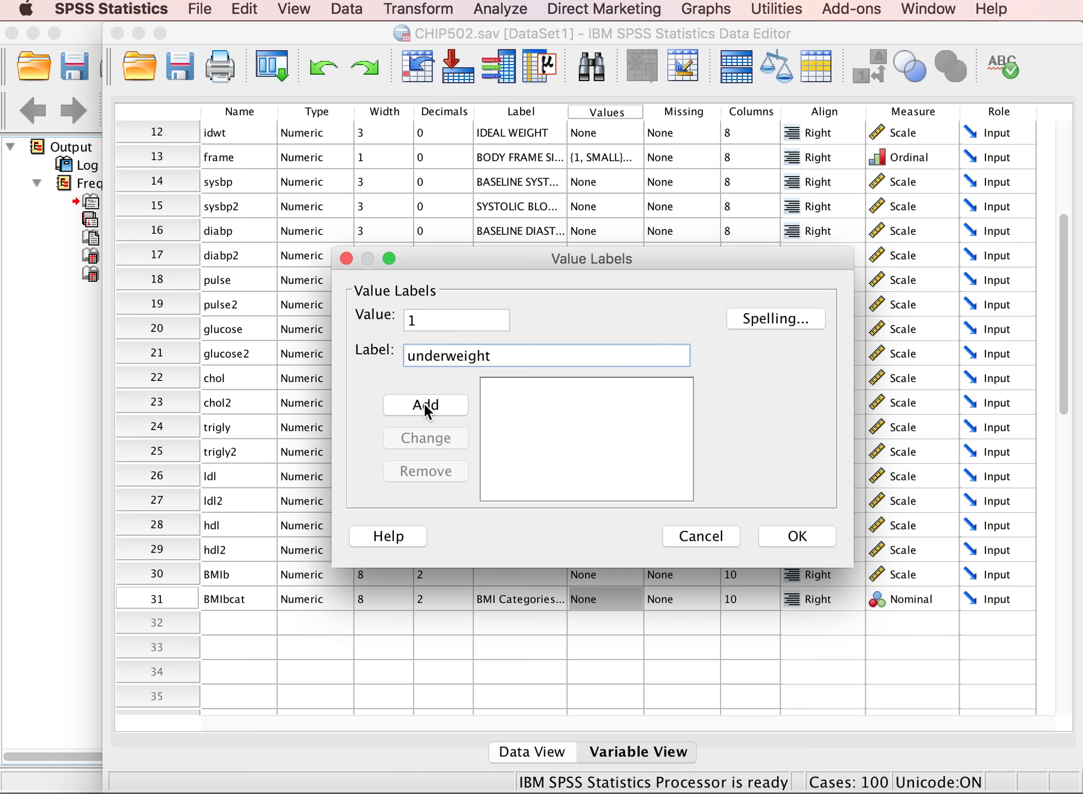
pyautogui.click(425, 404)
# Step: Add the label "Normal Weight" for value 2 of BMIbcat
pyautogui.write('2')
pyautogui.click(441, 358)
pyautogui.write('Normal ')
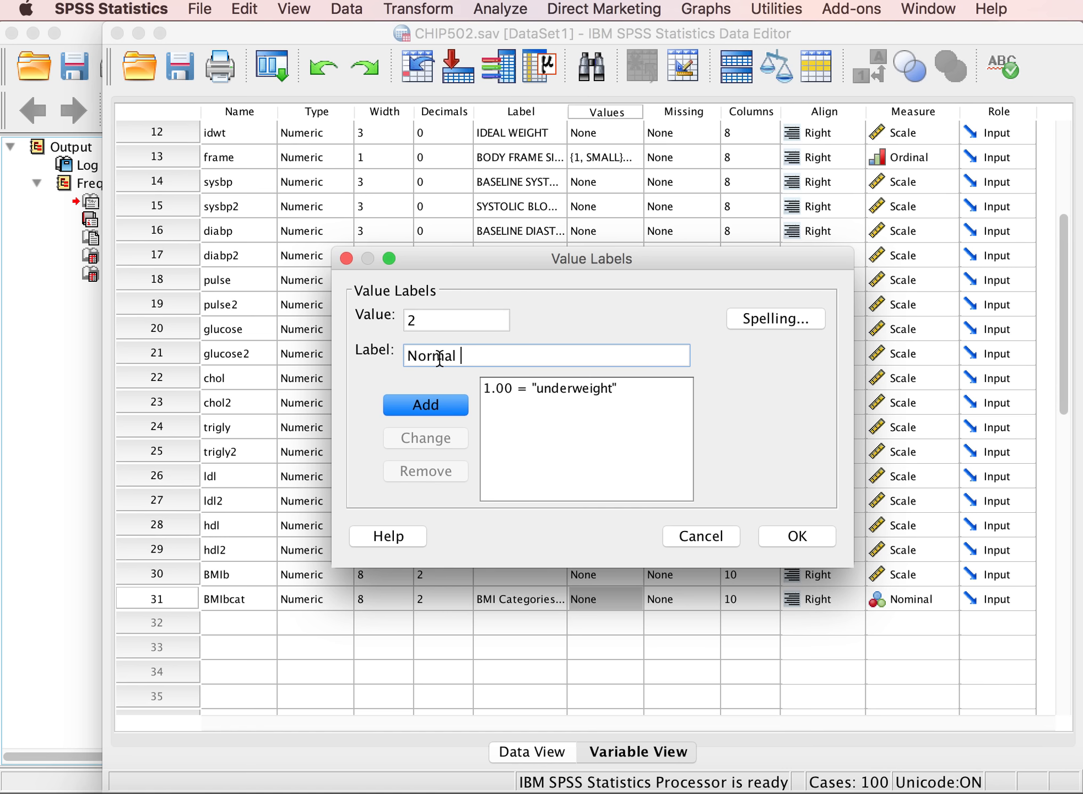
pyautogui.write('Weight')
pyautogui.click(442, 406)
# Step: Add the label "Overweight" for value 3 of BMIbcat
pyautogui.write('3')
pyautogui.click(431, 357)
pyautogui.write('Over')
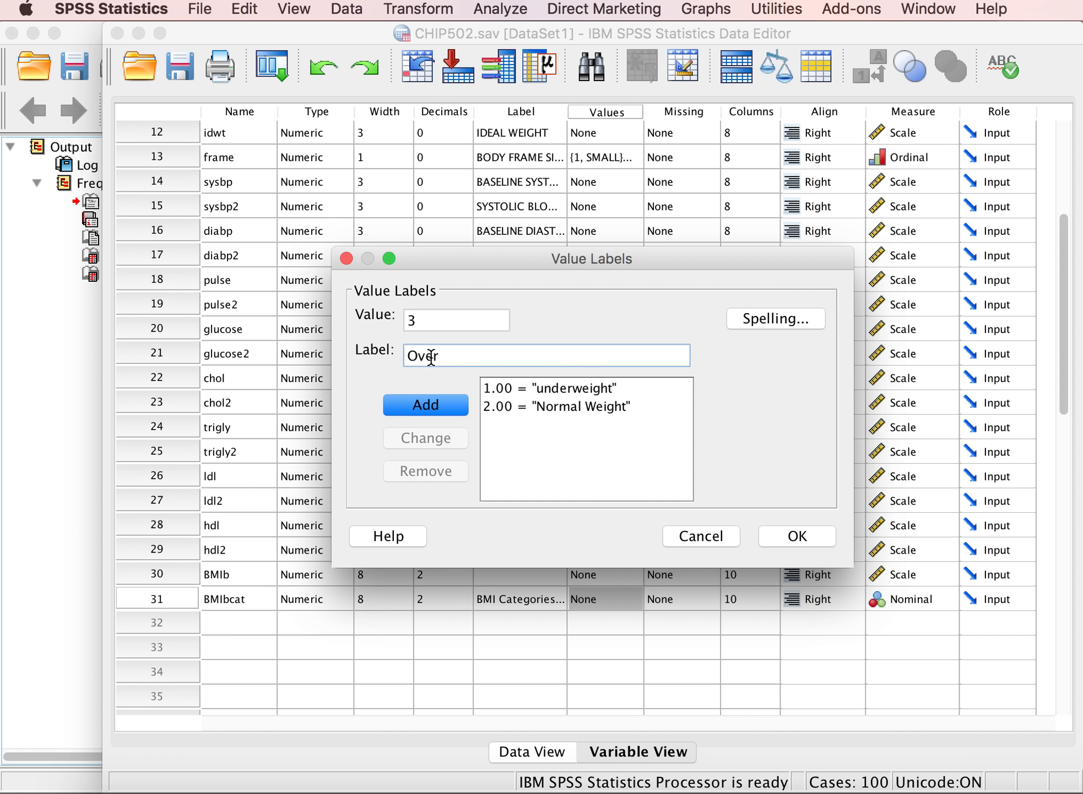
pyautogui.write('weight')
pyautogui.click(437, 403)
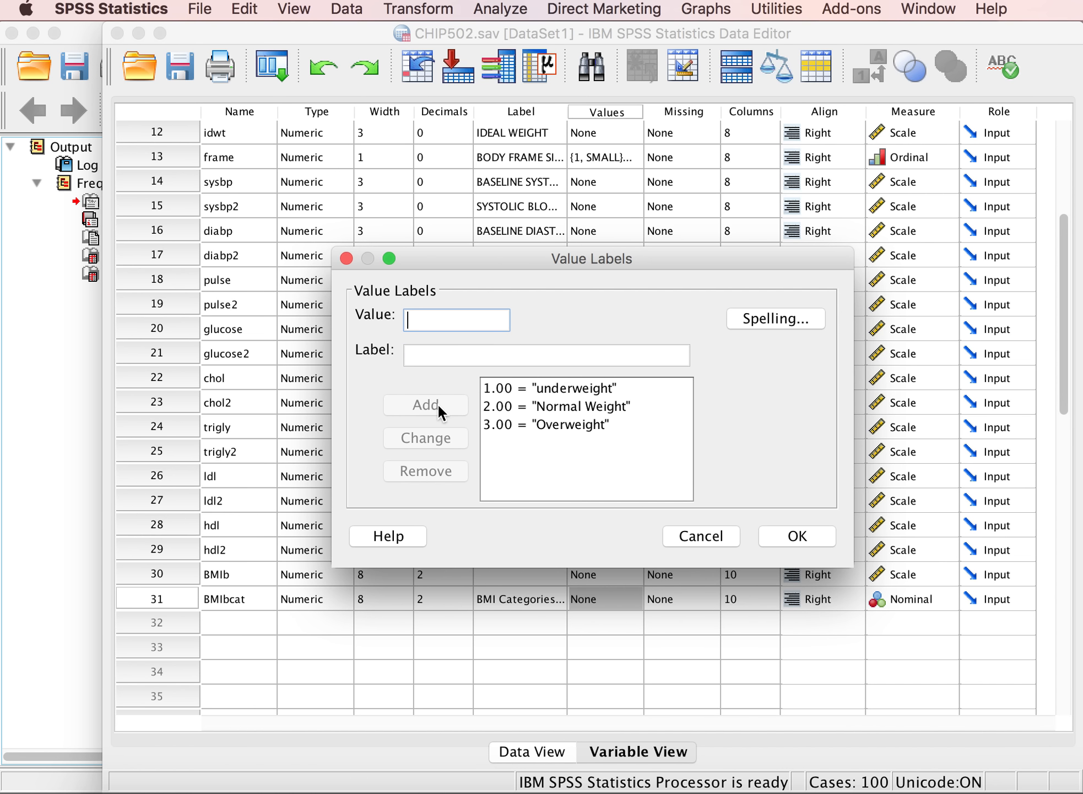
# Step: Add the label "Obese" for value 4 of BMIbcat
pyautogui.write('4')
pyautogui.click(432, 355)
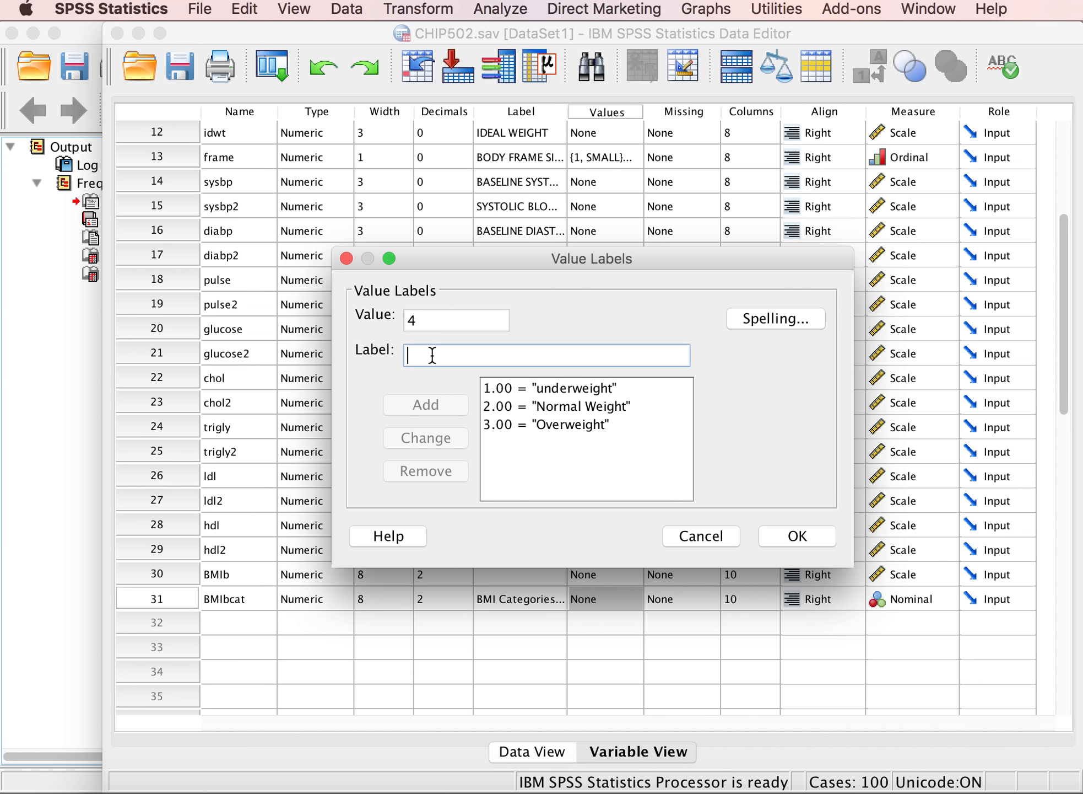
pyautogui.write('Obese')
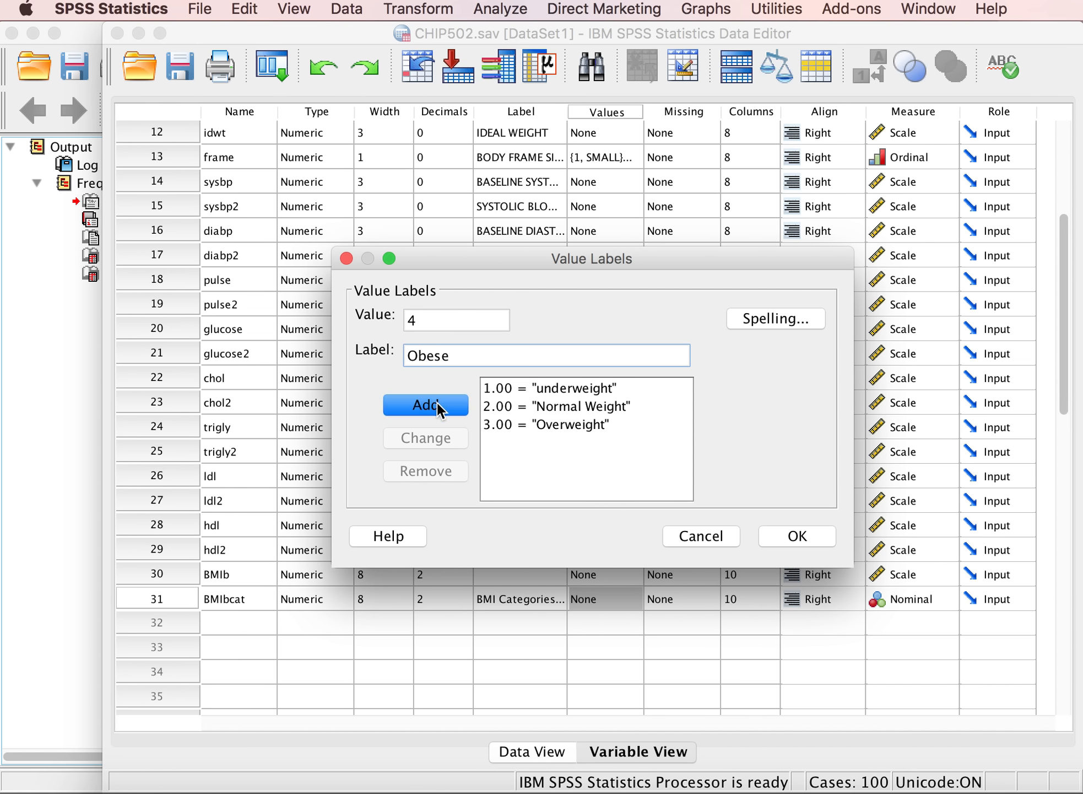
pyautogui.click(437, 403)
# Step: Change the label of value 1 to "Underweight" and return to the case data with BMIbcat's value labels applied
pyautogui.click(566, 387)
pyautogui.click(418, 358)
pyautogui.press('BackSpace')
pyautogui.write('Underweight')
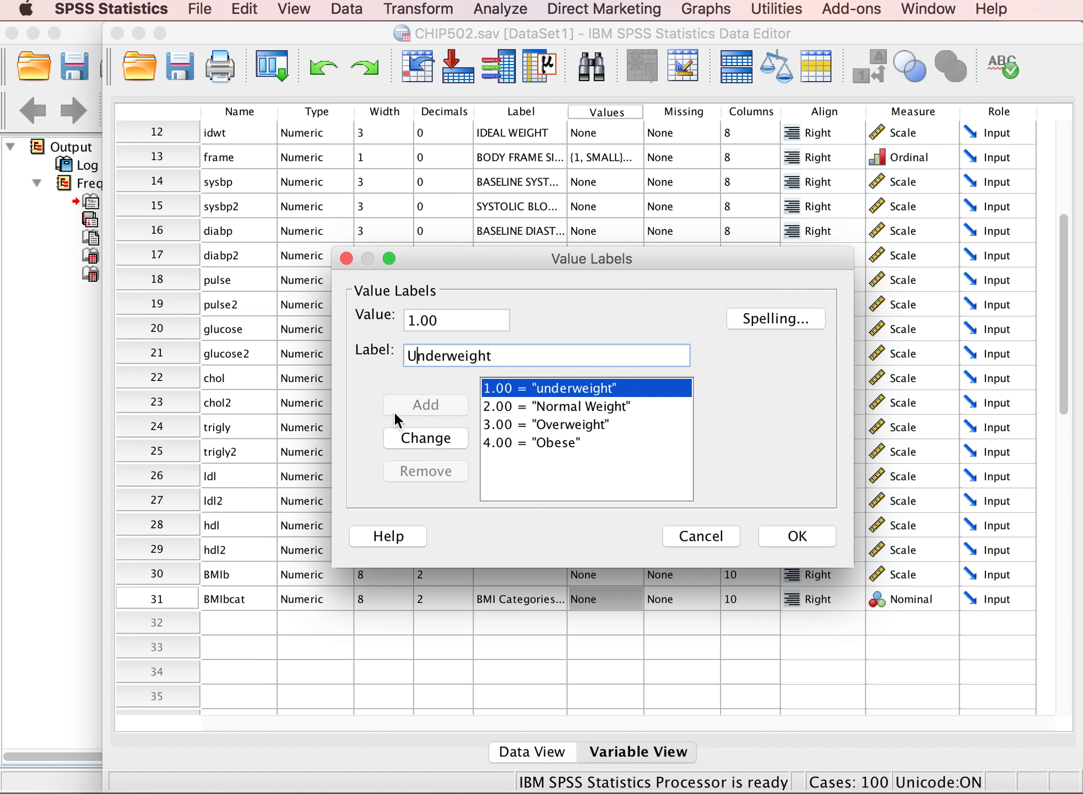
pyautogui.click(417, 439)
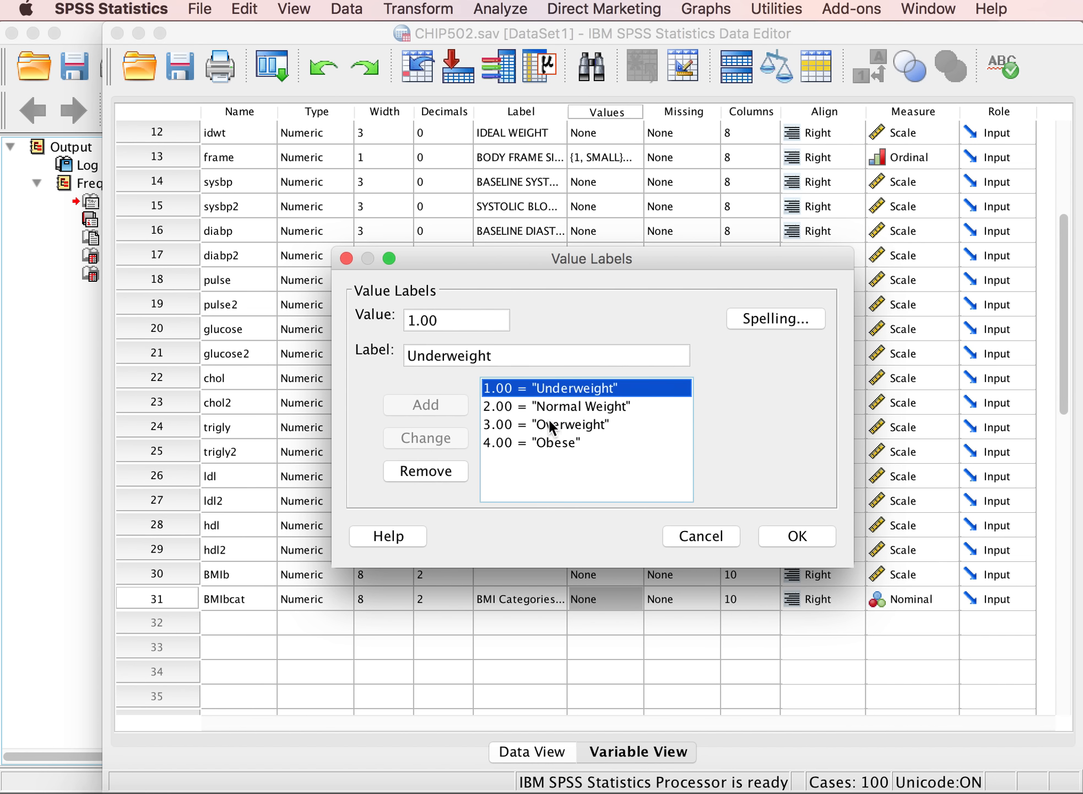
pyautogui.click(797, 536)
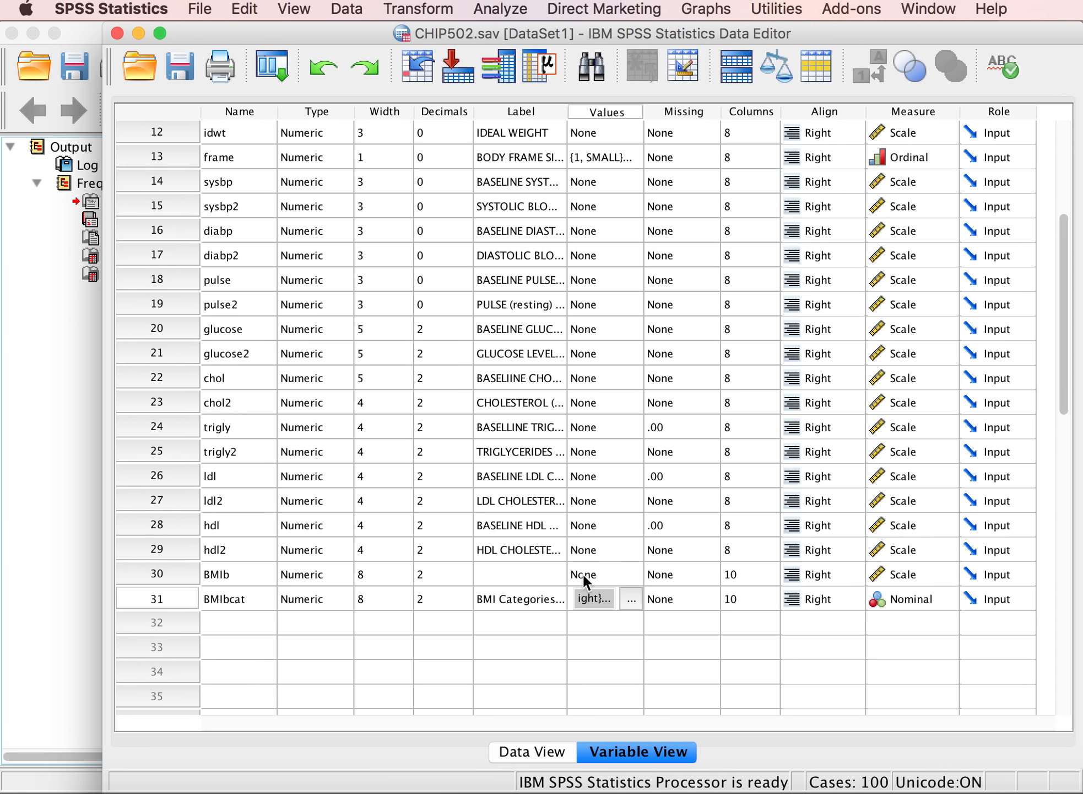
pyautogui.click(614, 632)
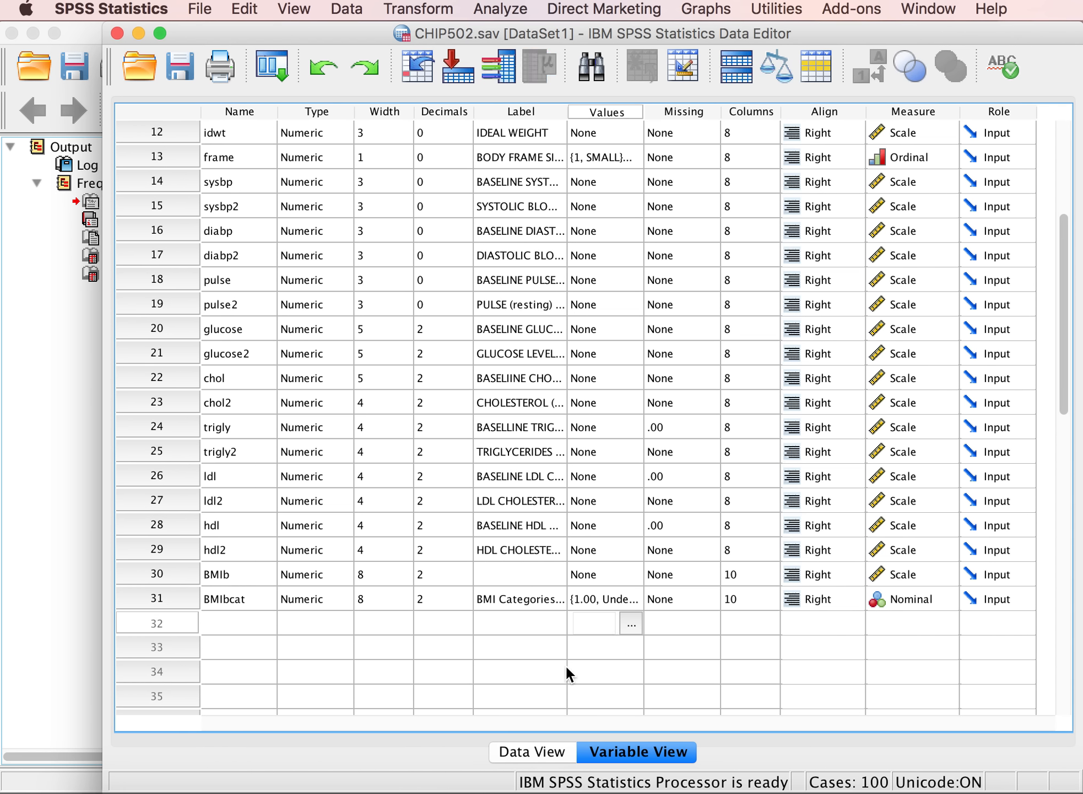
pyautogui.click(539, 749)
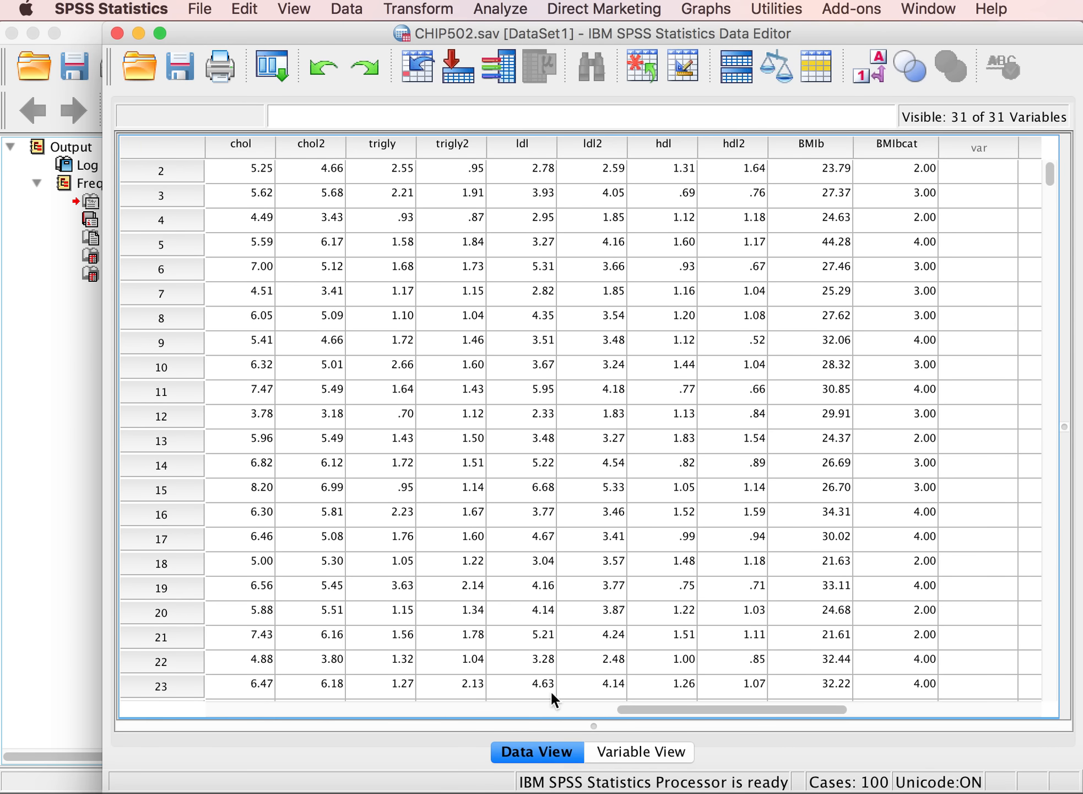